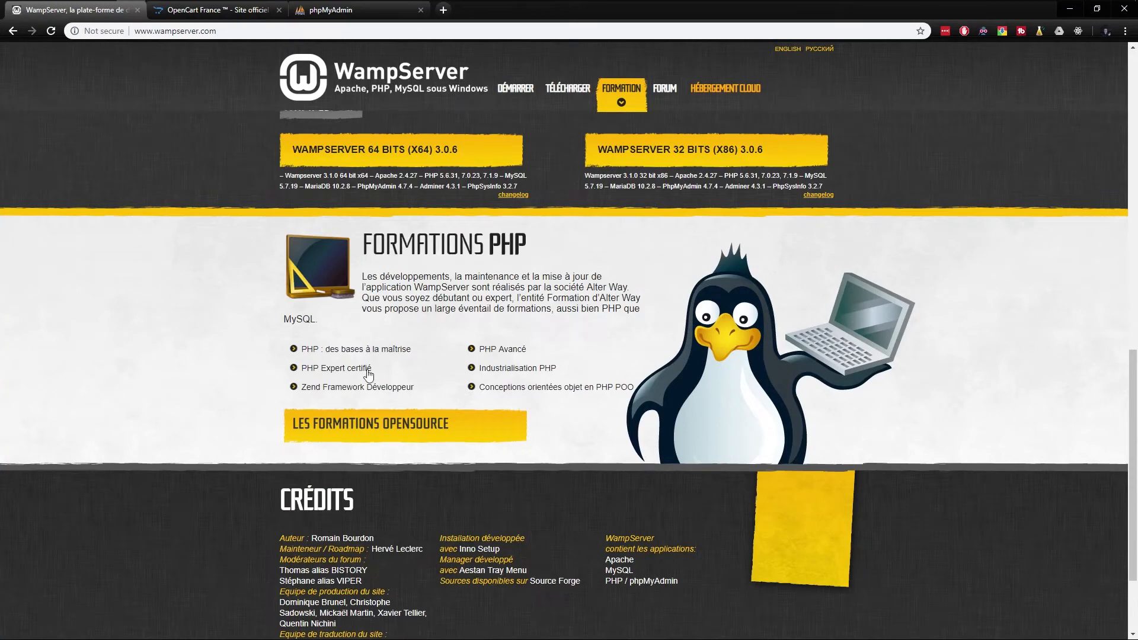
# Scroll wampserver.com to the Téléchargements section offering WampServer 3.0.6 in 64-bit and 32-bit
pyautogui.scroll(2, 208, 409)
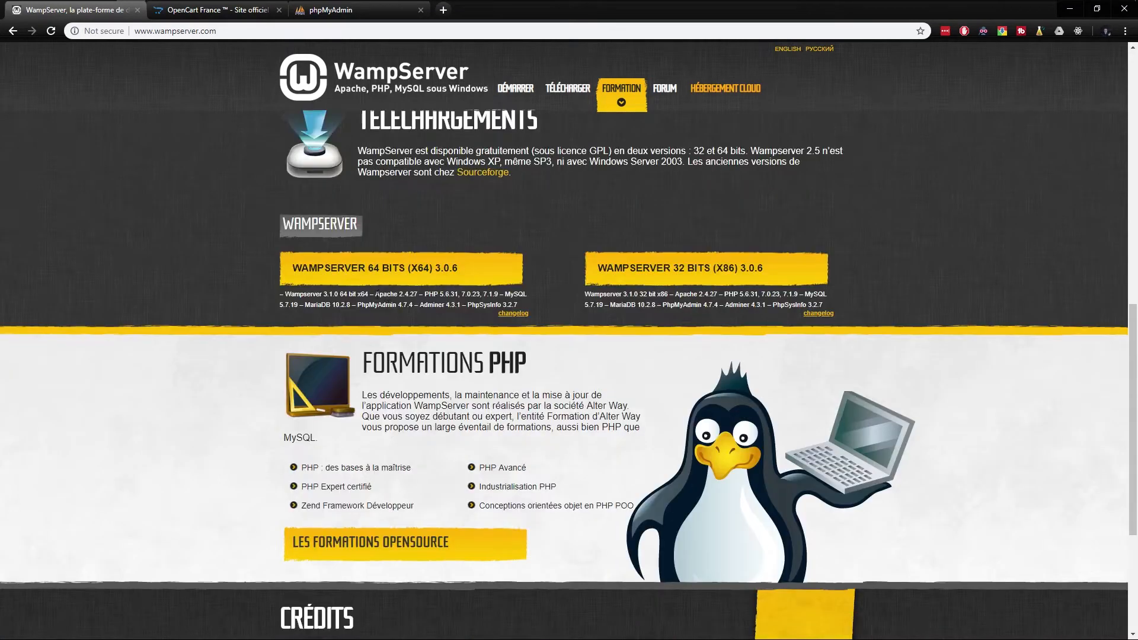
pyautogui.moveTo(376, 294); pyautogui.dragTo(278, 298)
pyautogui.click(431, 292)
pyautogui.scroll(10, 157, 322)
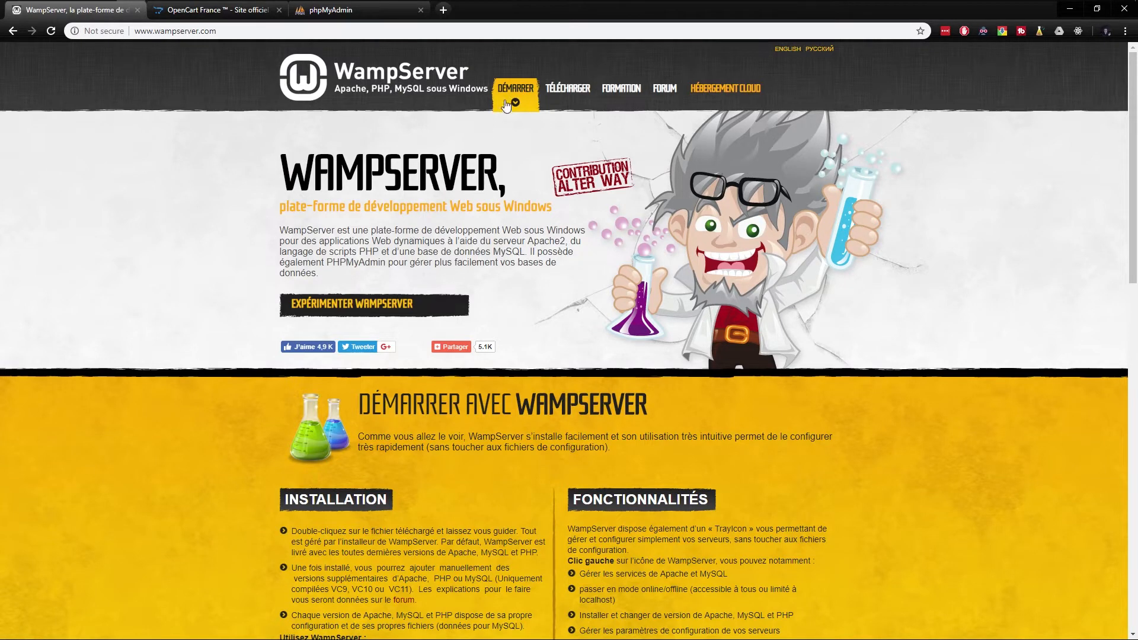
pyautogui.scroll(-4, 421, 307)
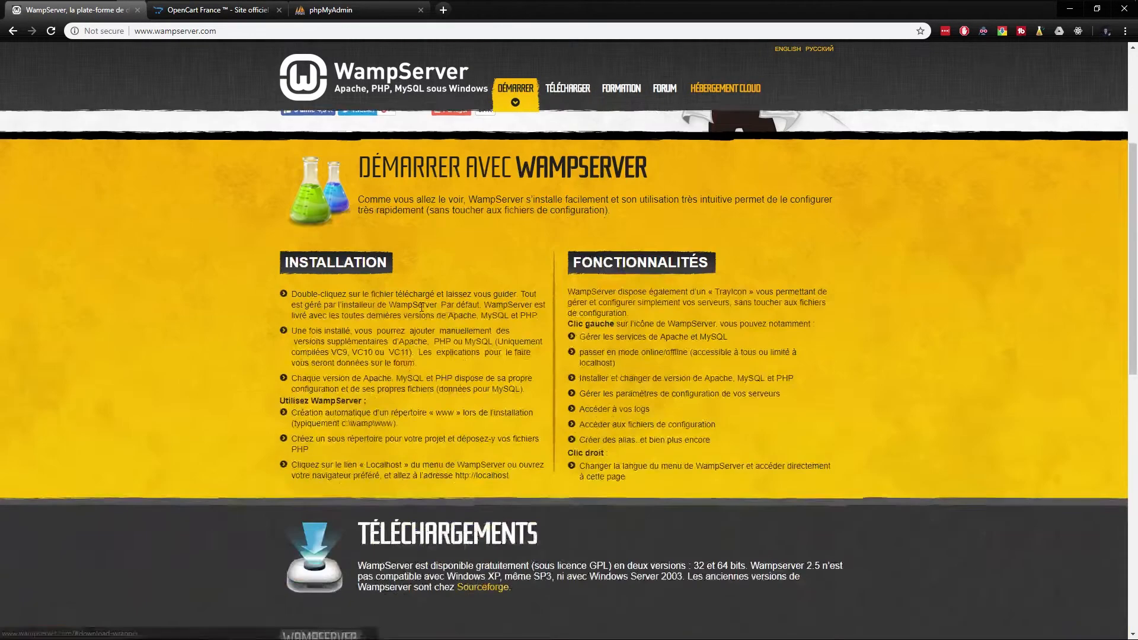
pyautogui.scroll(-4, 421, 307)
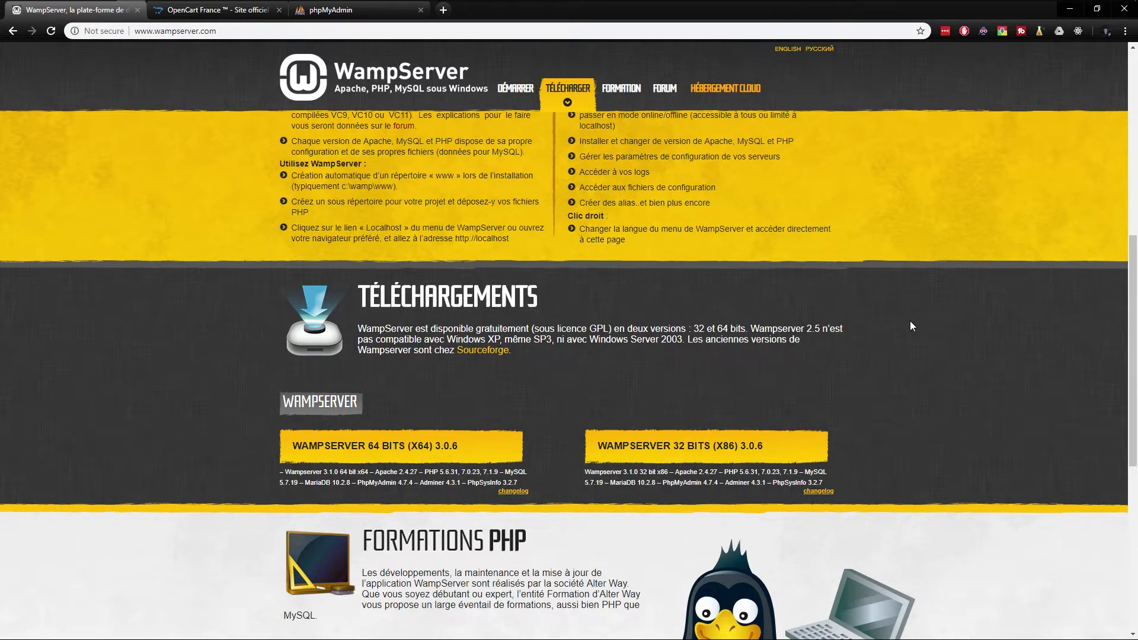
pyautogui.press('super')
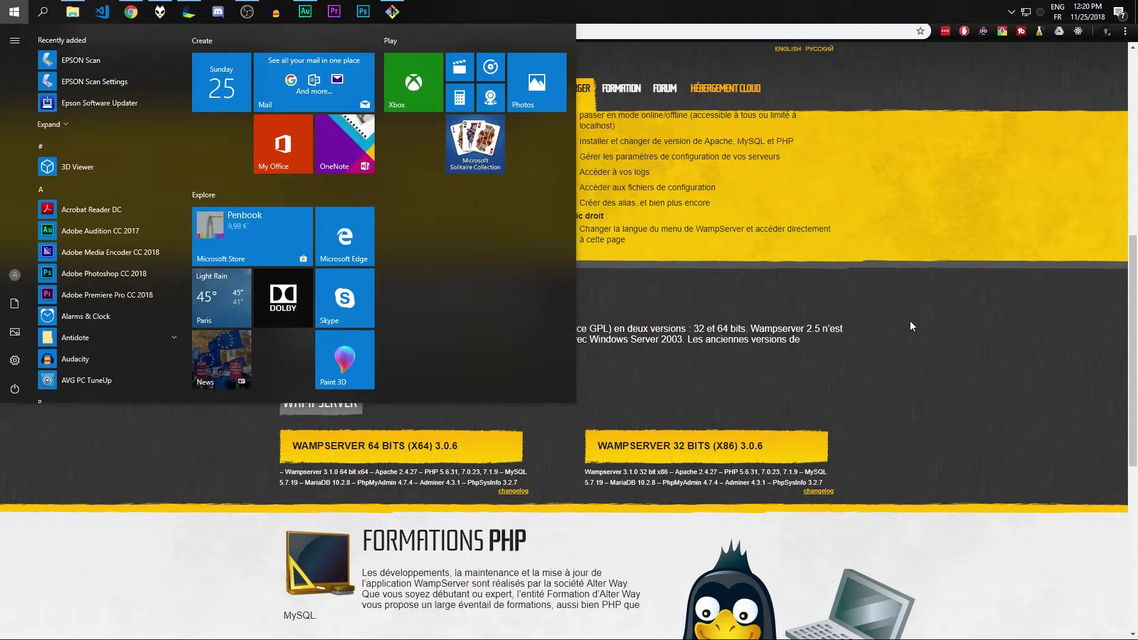
pyautogui.write('wamp')
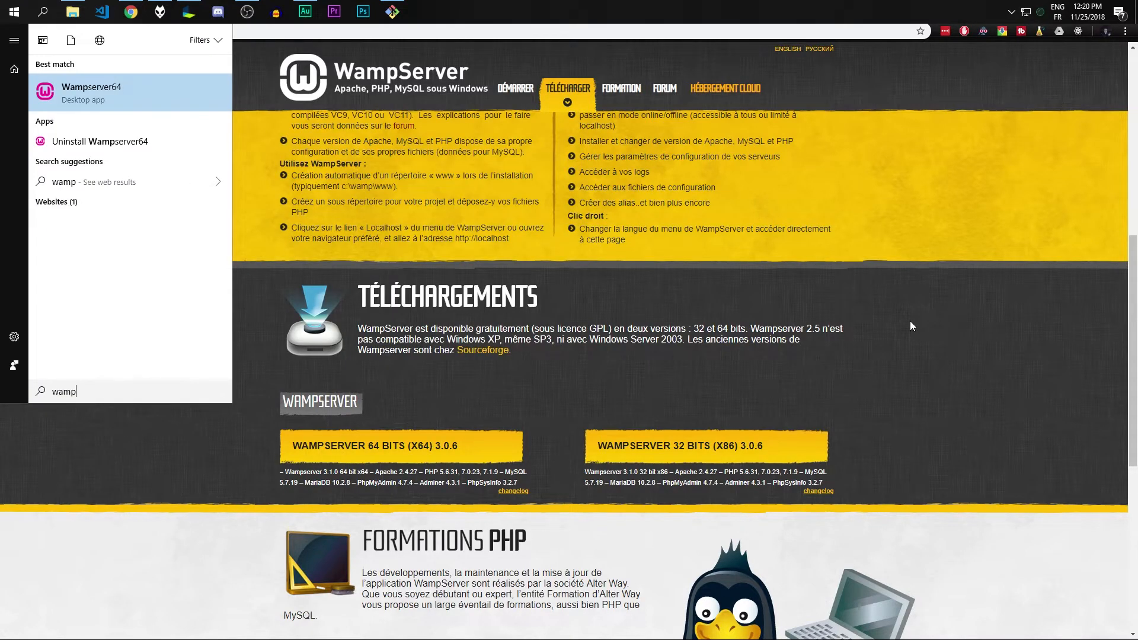
pyautogui.click(973, 128)
pyautogui.click(1011, 11)
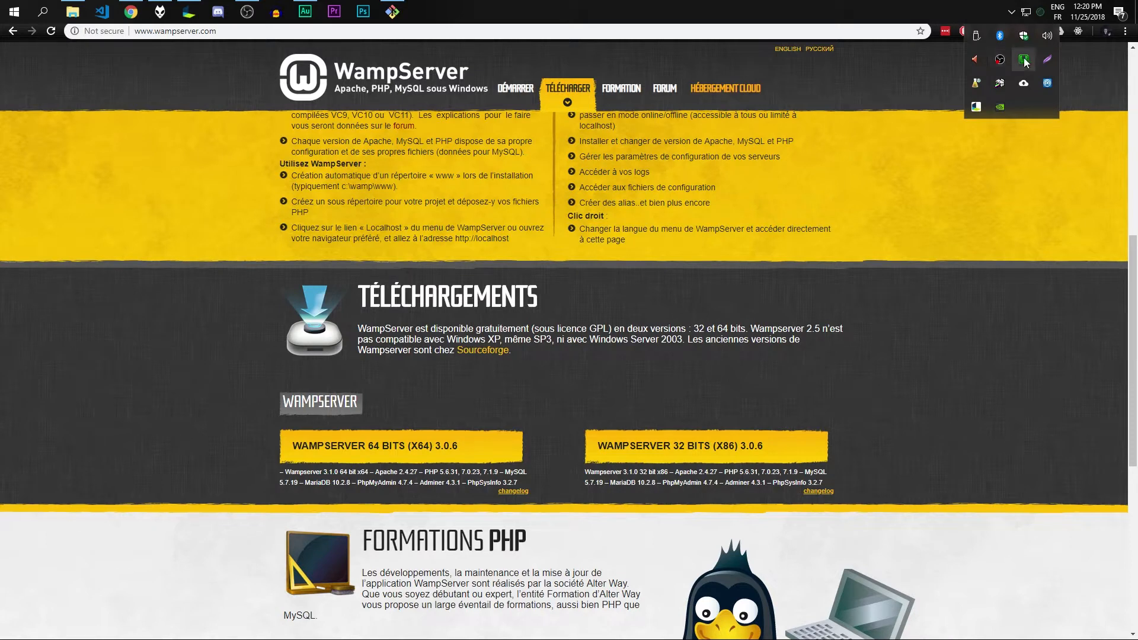
pyautogui.click(1024, 60)
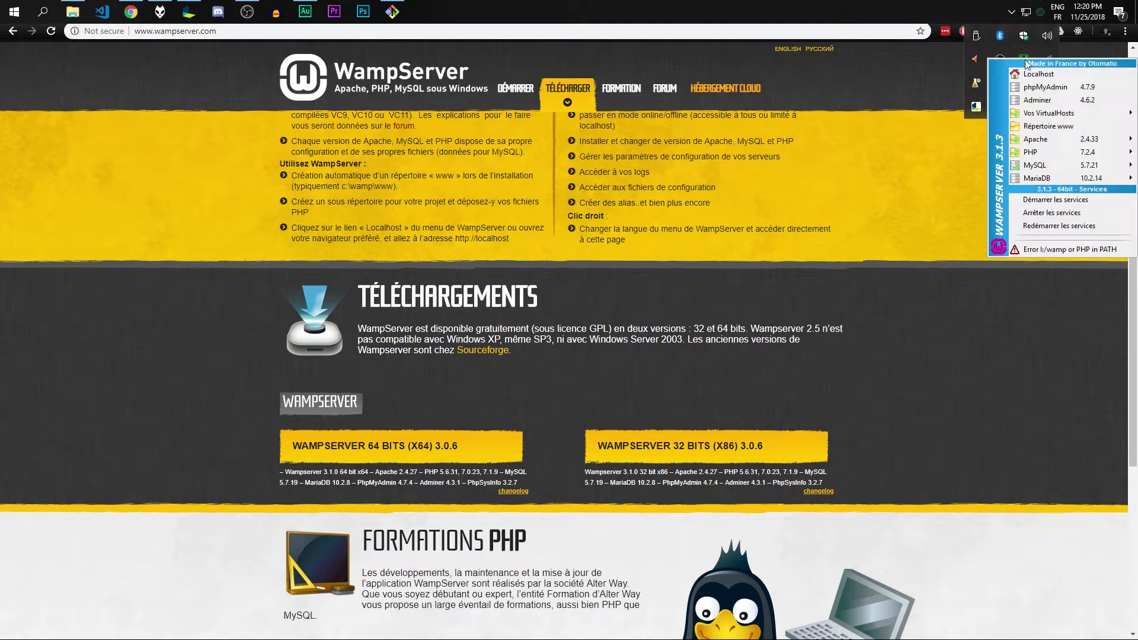
pyautogui.click(967, 143)
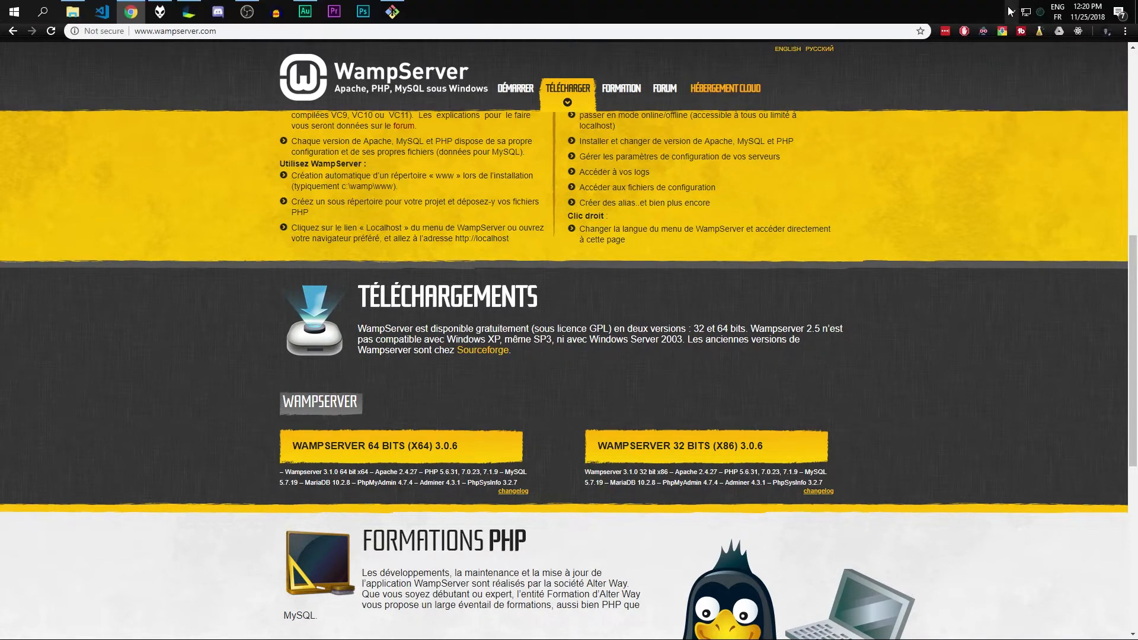
pyautogui.click(1011, 11)
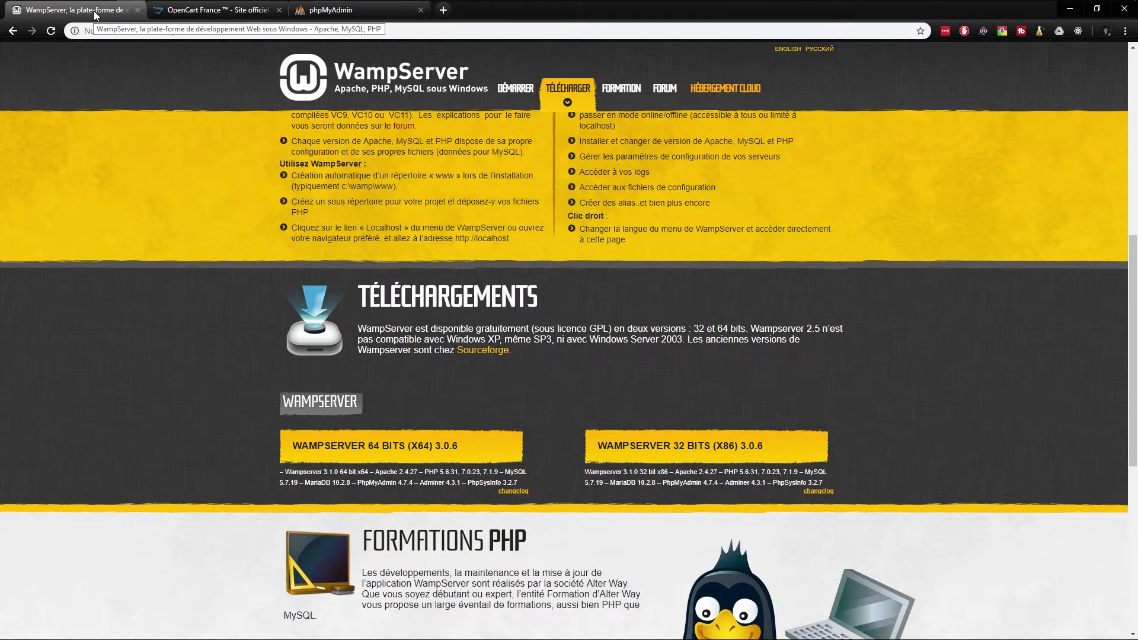
# Close the WampServer tab and select the Opencart-3.0.2.0a-Full_French folder in the maximized www window
pyautogui.middleClick(94, 10)
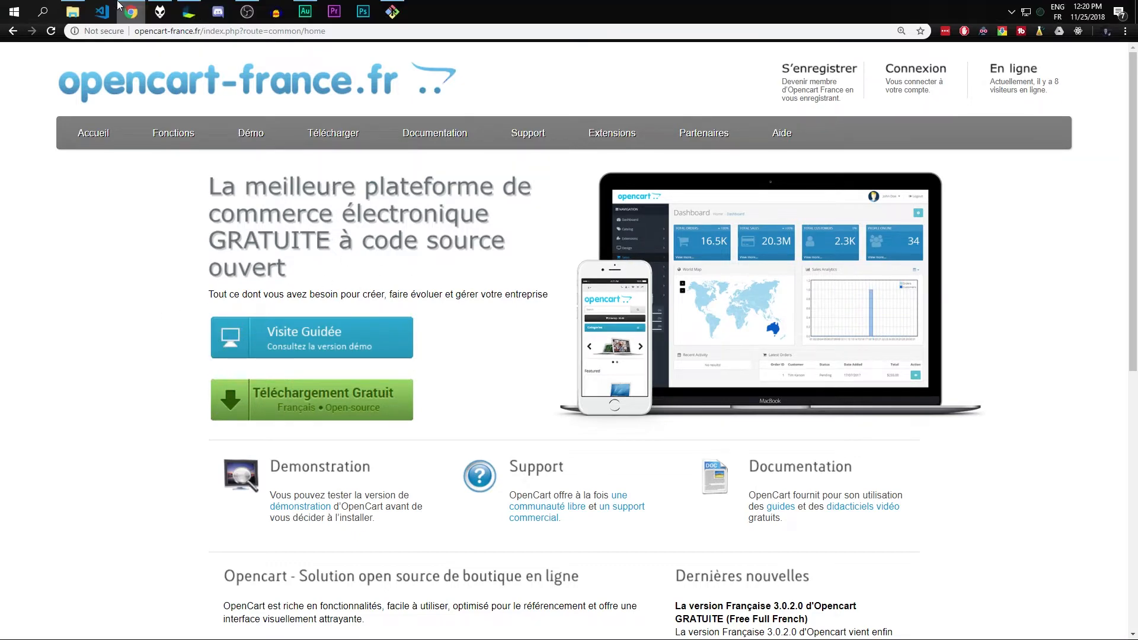
pyautogui.click(73, 12)
pyautogui.moveTo(398, 383); pyautogui.dragTo(314, 329)
pyautogui.click(855, 90)
pyautogui.click(202, 261)
pyautogui.moveTo(202, 261); pyautogui.dragTo(172, 247)
# Create a new empty folder named opencart in wamp's www directory
pyautogui.doubleClick(170, 244)
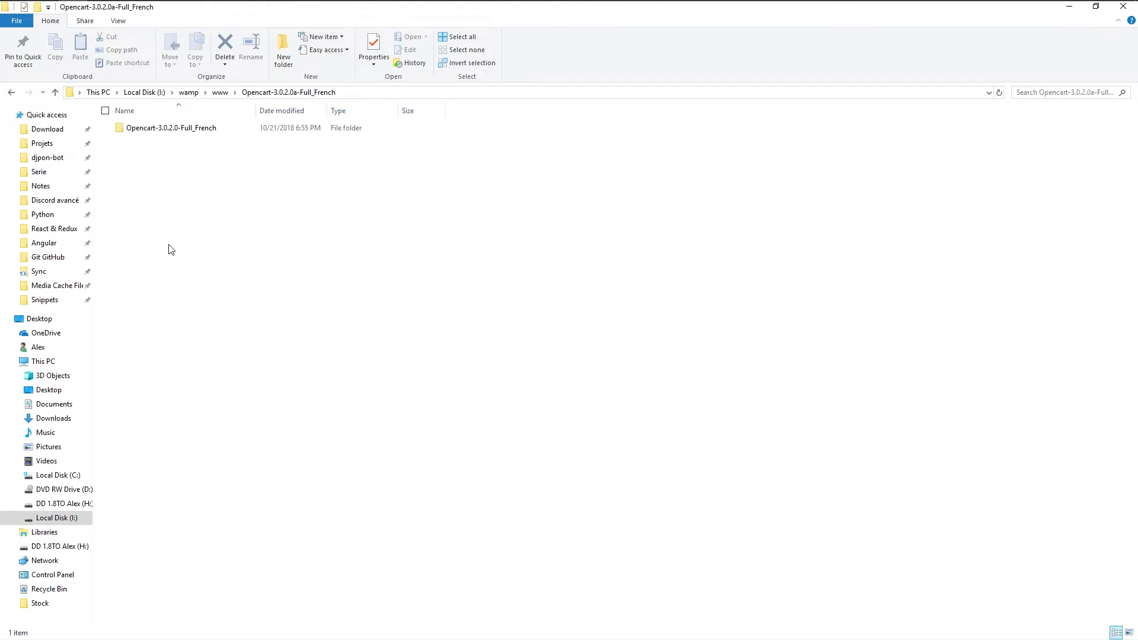
pyautogui.hotkey('alt', 'Left')
pyautogui.click(230, 236)
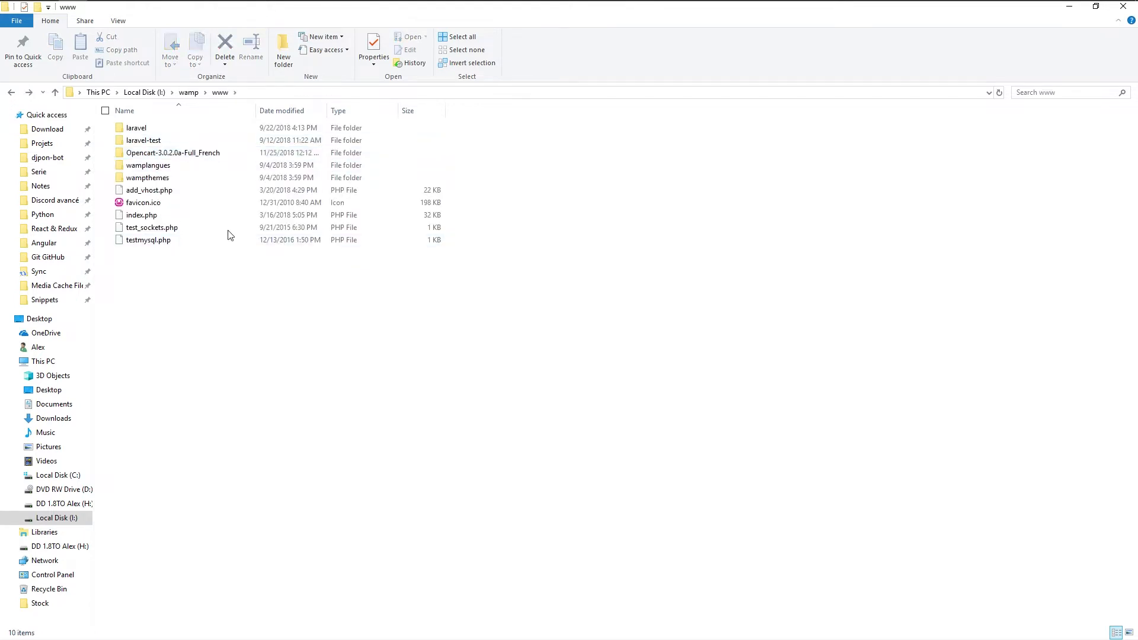
pyautogui.click(283, 53)
pyautogui.write('op')
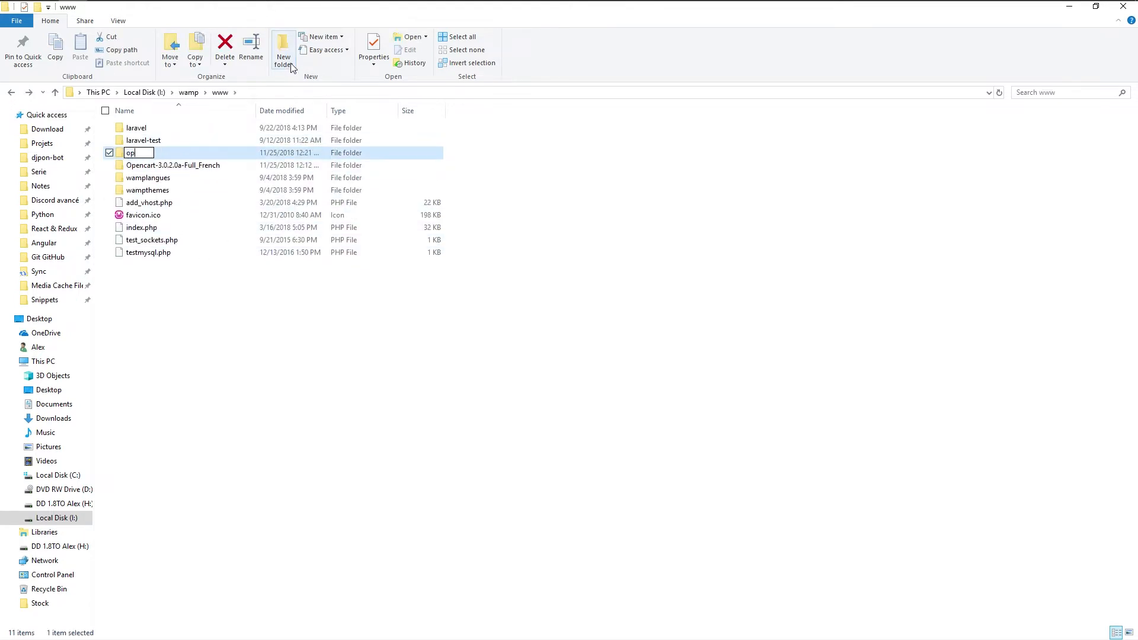
pyautogui.write('encart')
pyautogui.press('Return')
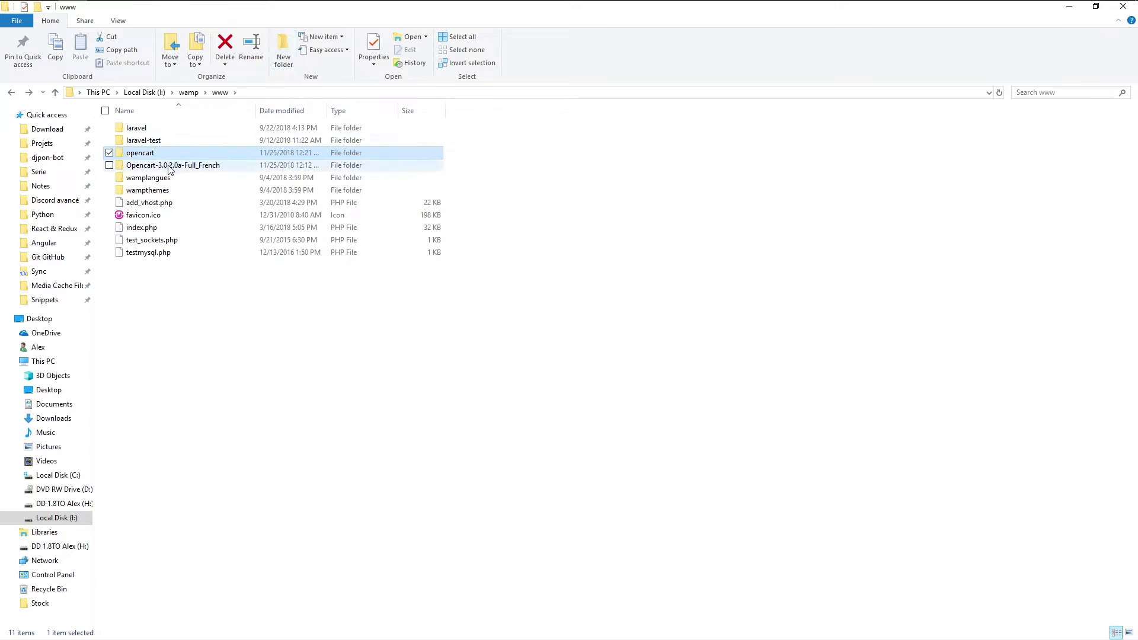
# Copy all nine items from Opencart-3.0.2.0a-Full_French > Opencart-3.0.2.0-Full_French > upload
pyautogui.keyDown('ctrl'); pyautogui.scroll(8, 244, 190); pyautogui.keyUp('ctrl')
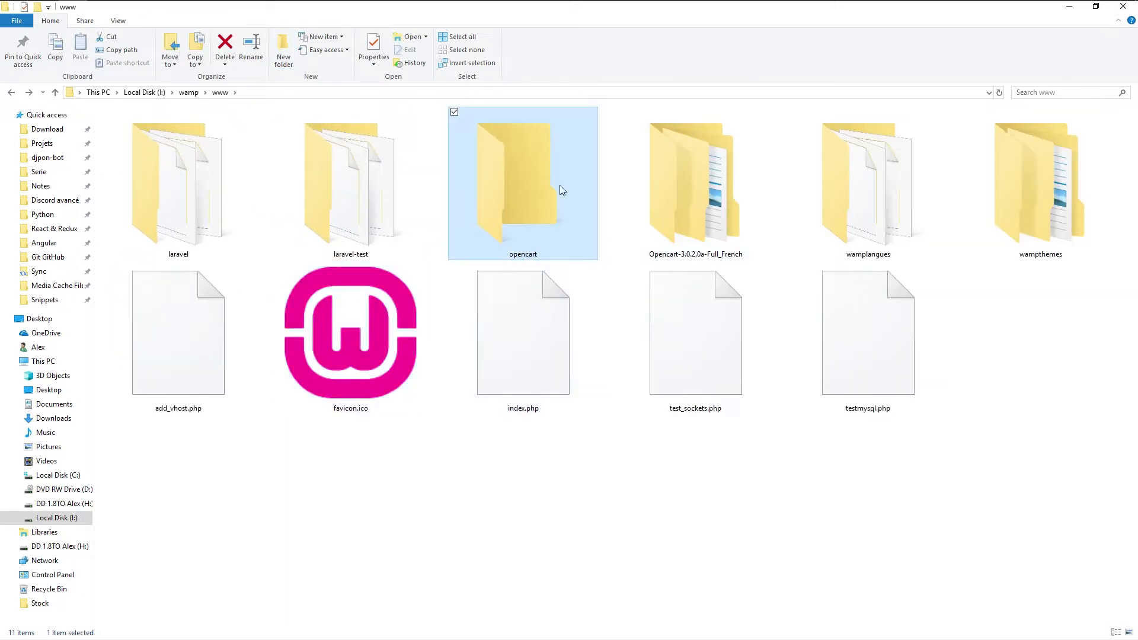
pyautogui.doubleClick(681, 176)
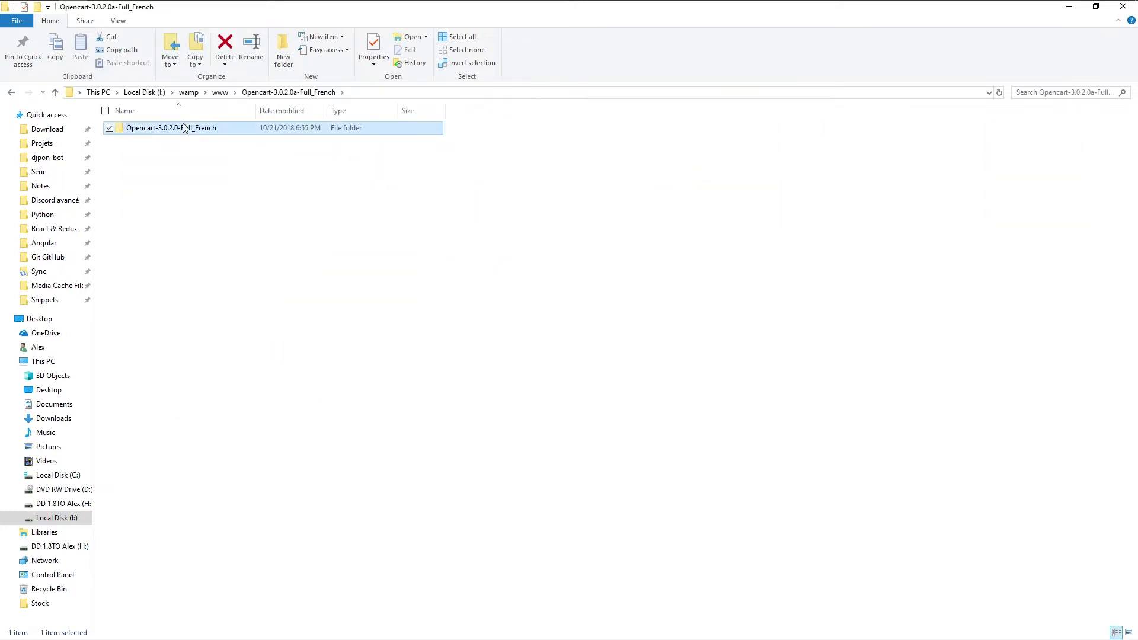
pyautogui.doubleClick(186, 127)
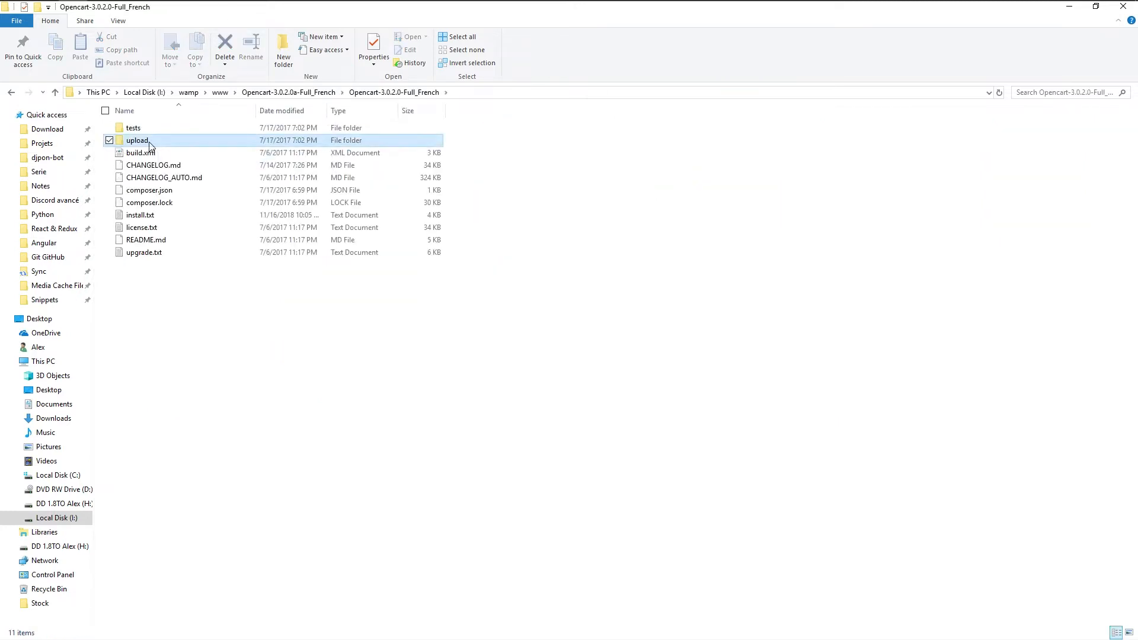
pyautogui.doubleClick(148, 144)
pyautogui.moveTo(256, 387); pyautogui.dragTo(125, 119)
pyautogui.hotkey('ctrl', 'c')
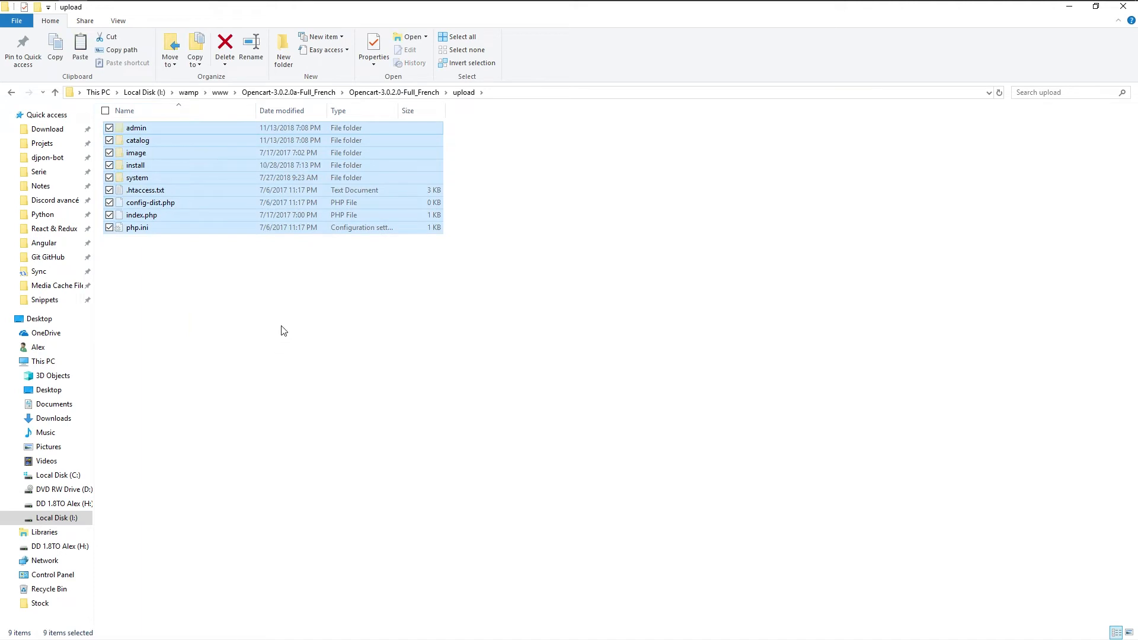
pyautogui.click(220, 93)
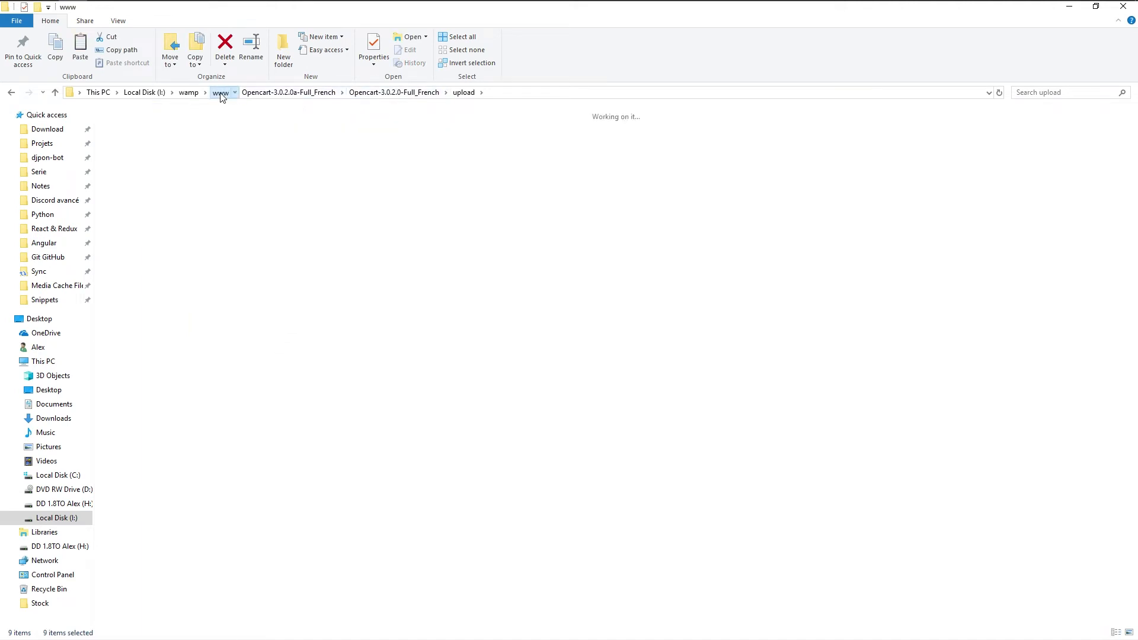
# Paste the nine upload items into the new opencart folder
pyautogui.doubleClick(505, 187)
pyautogui.hotkey('ctrl', 'v')
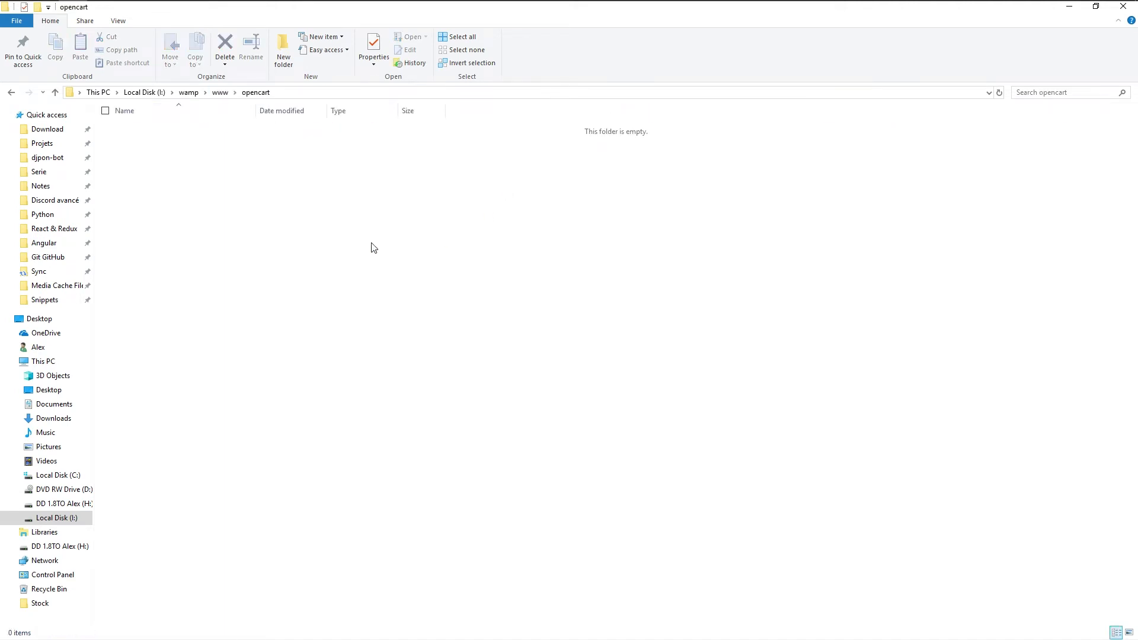
pyautogui.moveTo(279, 350); pyautogui.dragTo(126, 118)
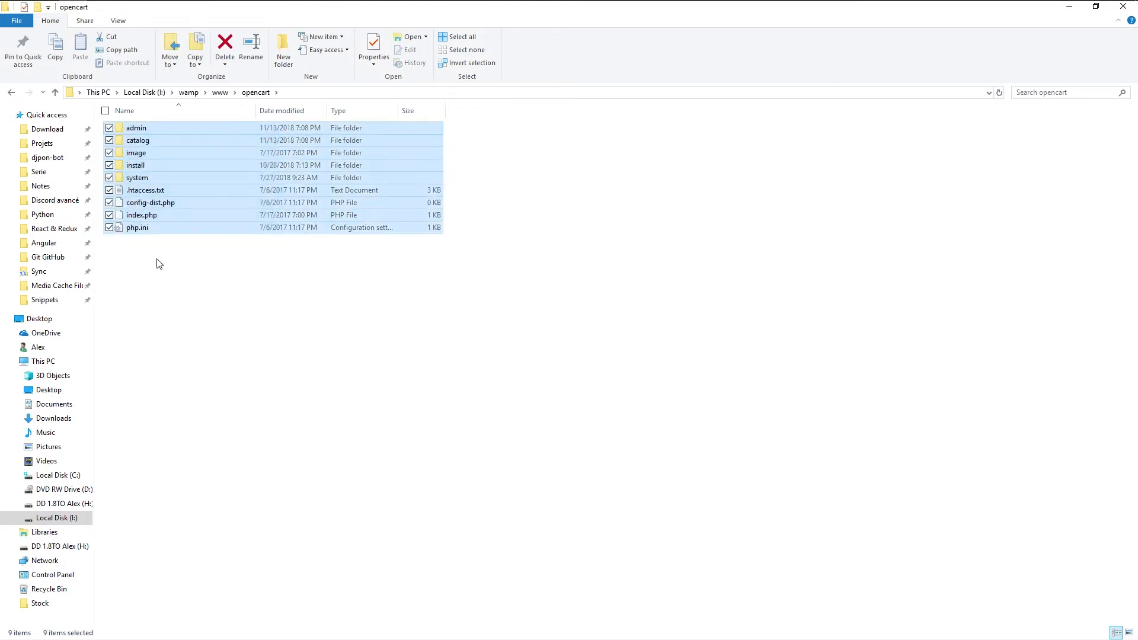
pyautogui.moveTo(177, 328); pyautogui.dragTo(130, 125)
pyautogui.click(195, 333)
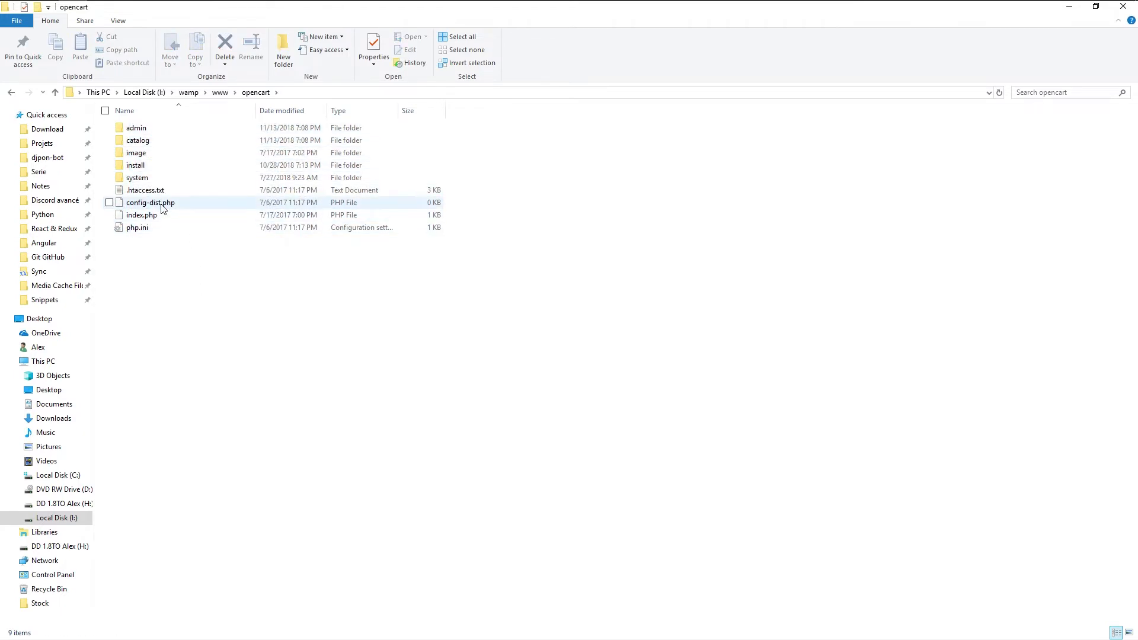
pyautogui.scroll(6, 291, 366)
pyautogui.scroll(2, 328, 398)
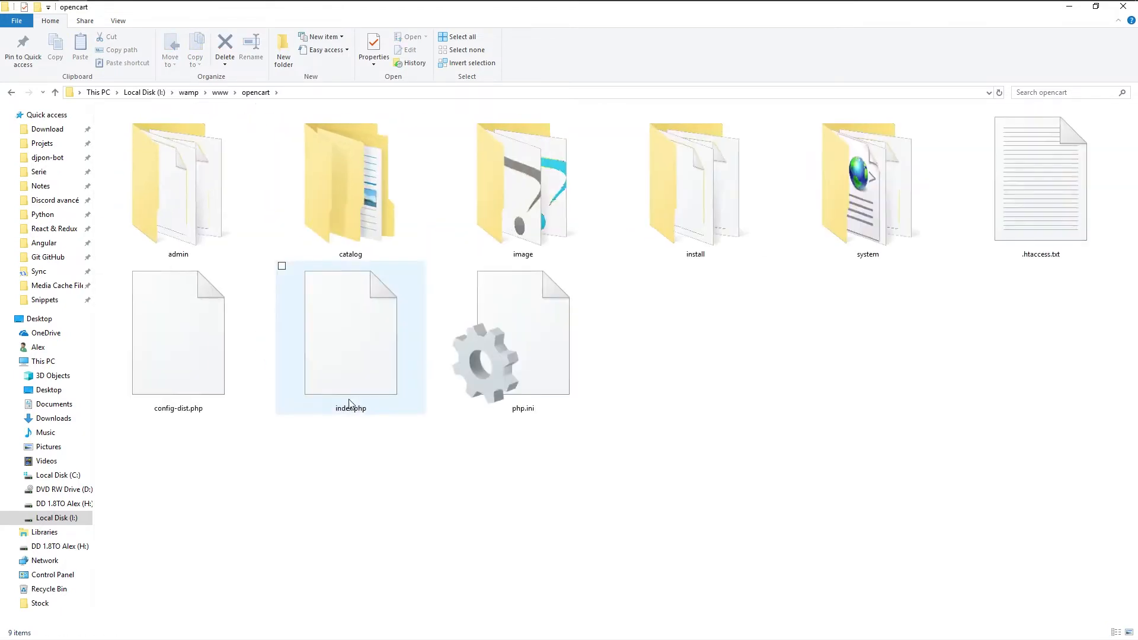
# Rename config-dist.php in the opencart root to config.php
pyautogui.click(195, 357)
pyautogui.click(183, 427)
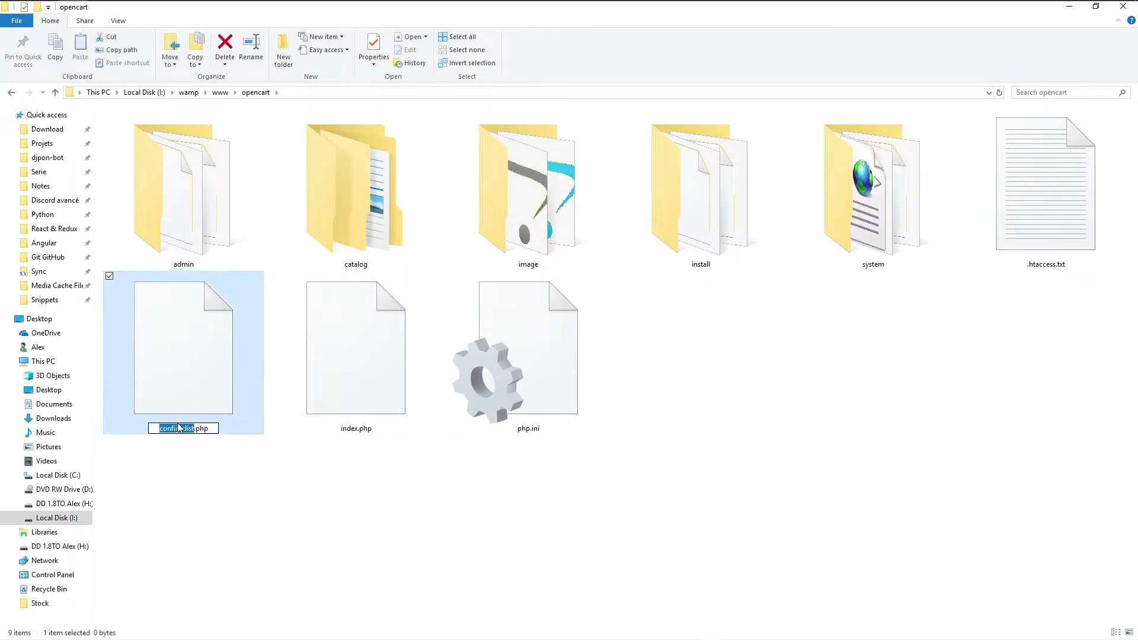
pyautogui.click(183, 427)
pyautogui.press('Delete')
pyautogui.press('Delete')
pyautogui.press('Delete')
pyautogui.press('Delete')
pyautogui.press('BackSpace')
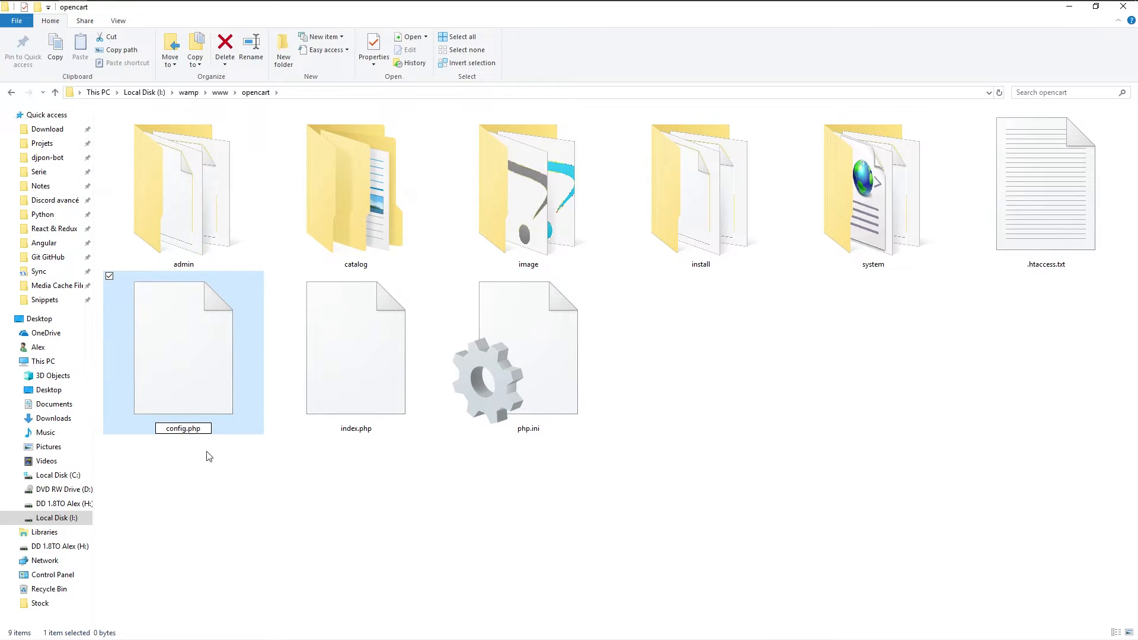
pyautogui.click(209, 455)
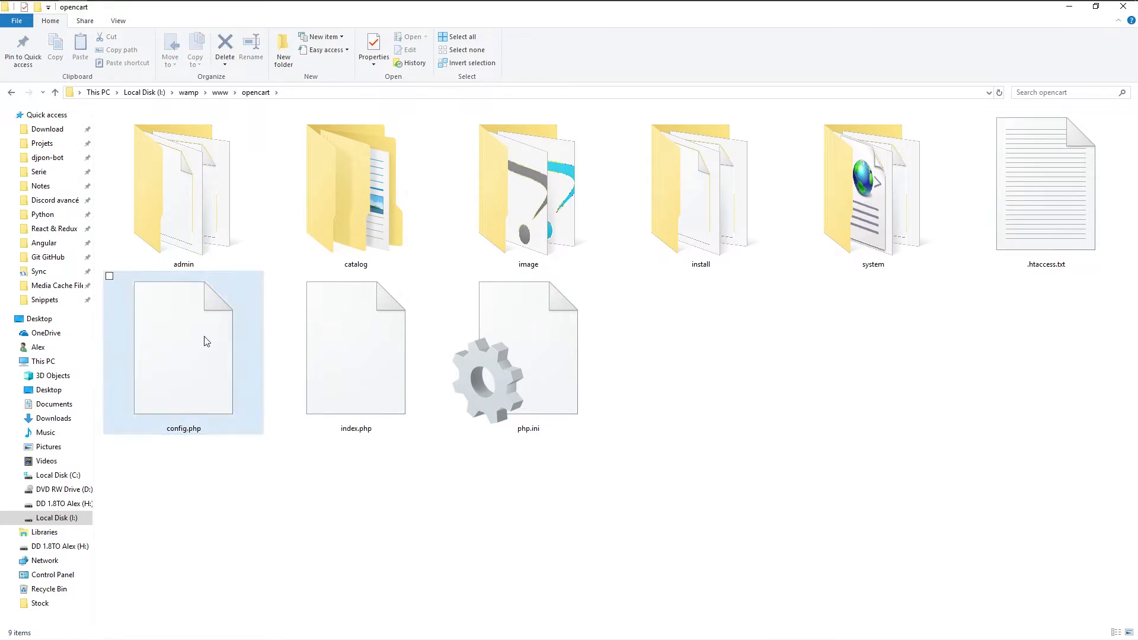
# Rename admin\config-dist.php to config.php and return to the browser
pyautogui.click(198, 182)
pyautogui.doubleClick(198, 182)
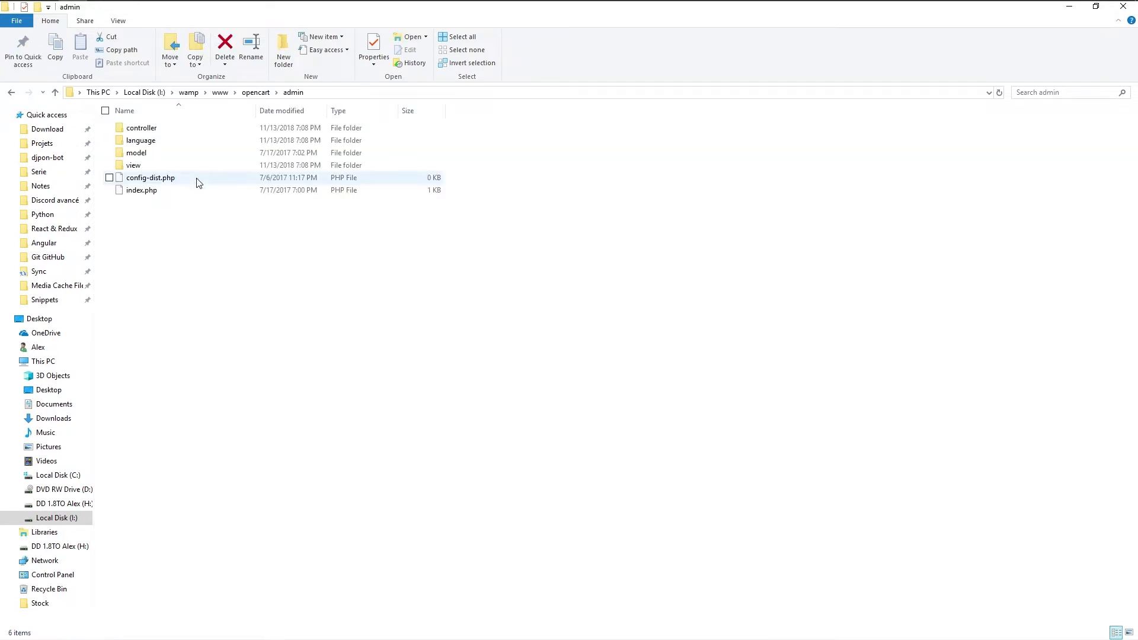
pyautogui.click(154, 177)
pyautogui.press('F2')
pyautogui.press('Right')
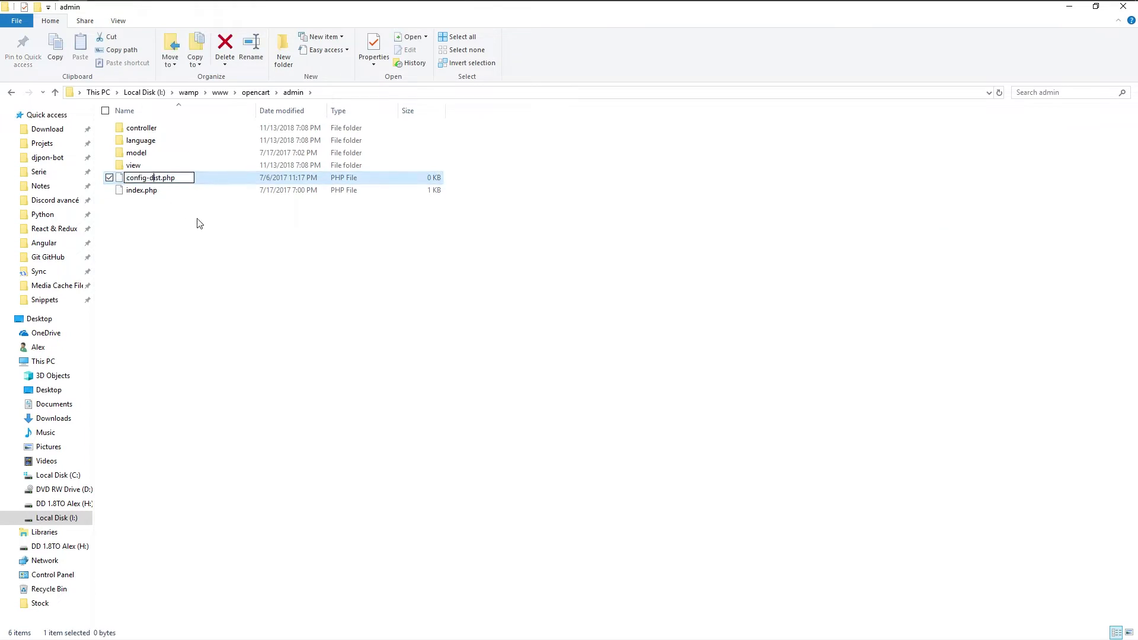
pyautogui.press('BackSpace')
pyautogui.press('BackSpace')
pyautogui.press('BackSpace')
pyautogui.press('BackSpace')
pyautogui.press('BackSpace')
pyautogui.click(213, 277)
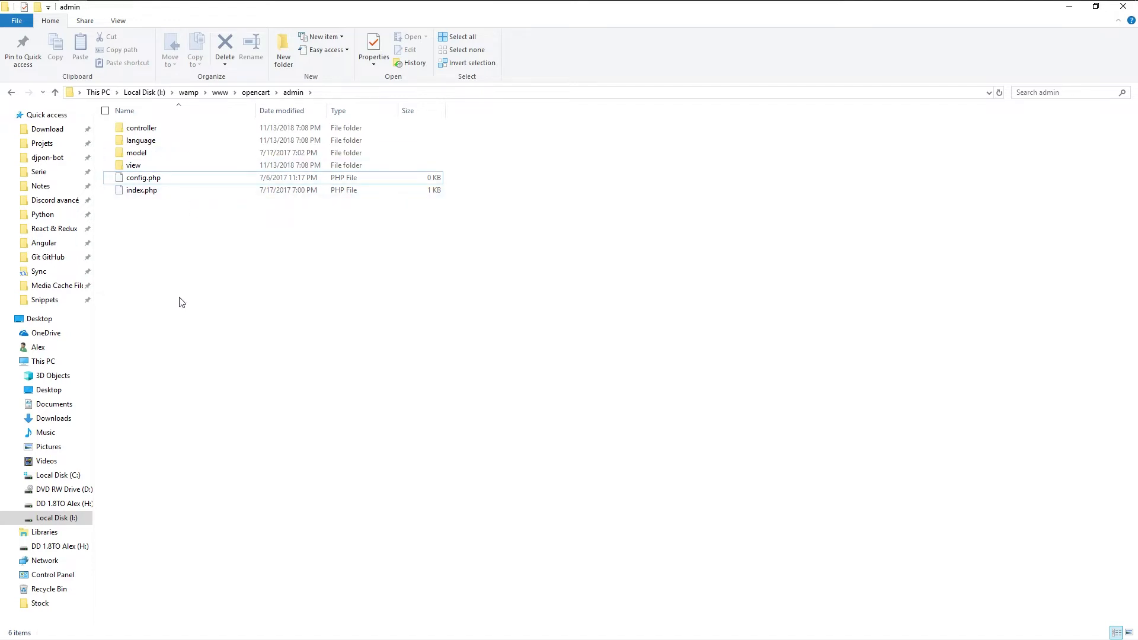
pyautogui.click(131, 13)
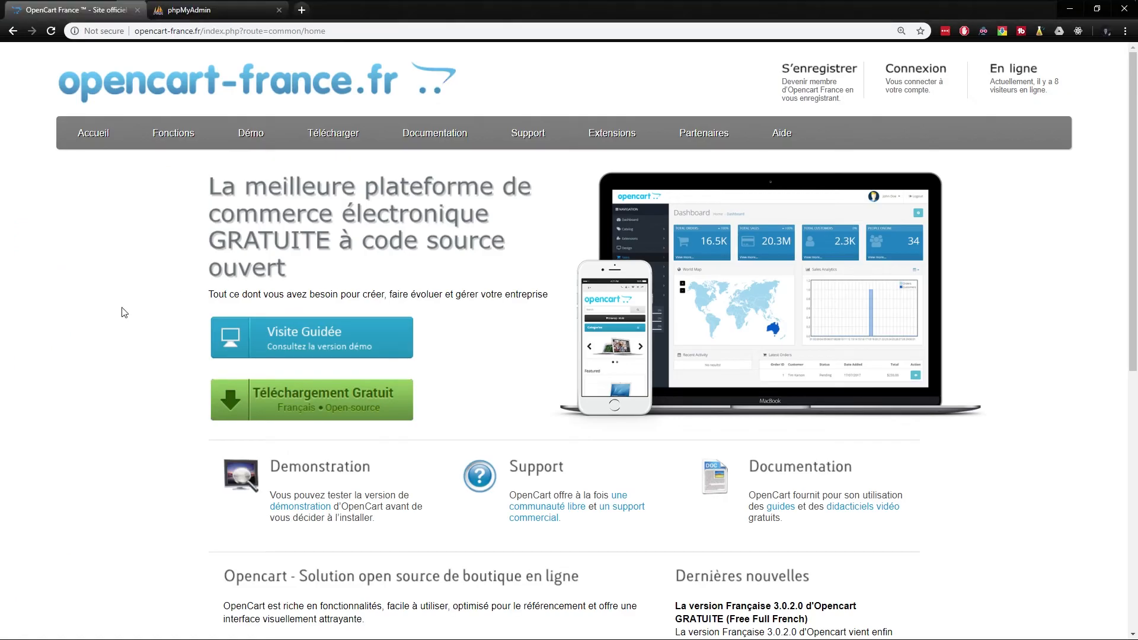
# Close the OpenCart France tab and log in to phpMyAdmin as root with an empty password
pyautogui.middleClick(78, 16)
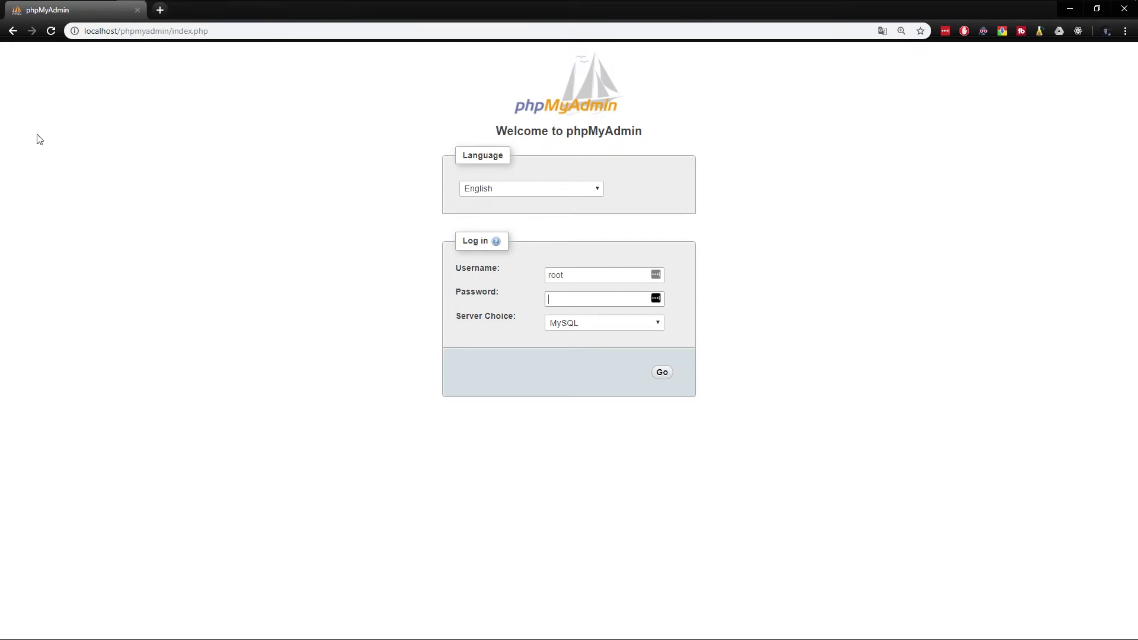
pyautogui.hotkey('ctrl', '+')
pyautogui.hotkey('ctrl', '+')
pyautogui.hotkey('ctrl', '+')
pyautogui.hotkey('ctrl', '+')
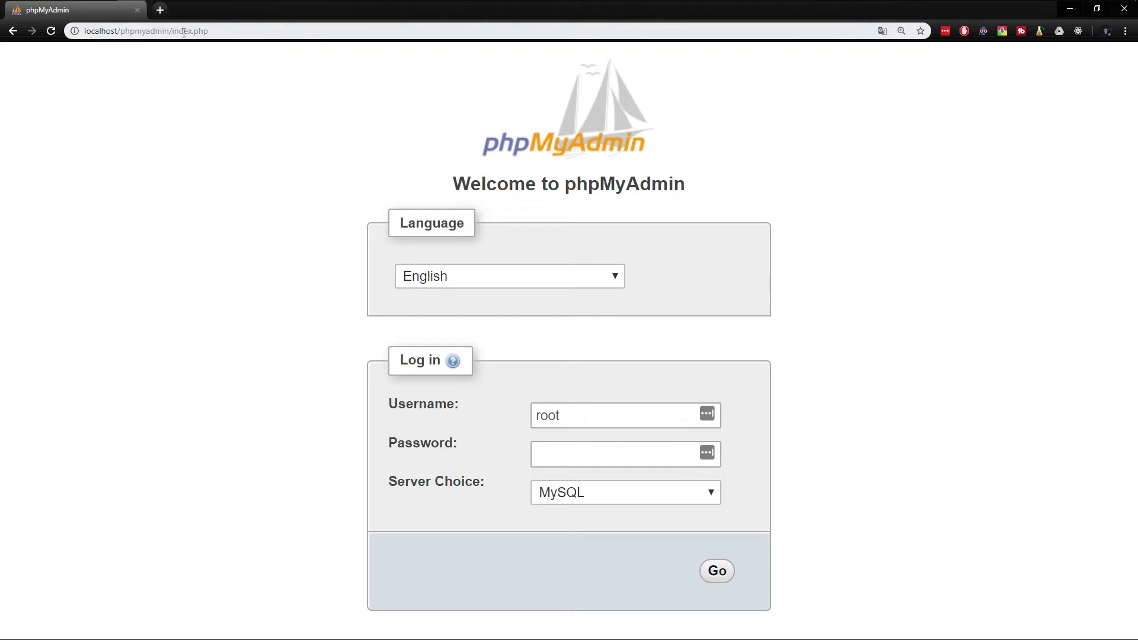
pyautogui.moveTo(215, 32); pyautogui.dragTo(44, 35)
pyautogui.click(233, 161)
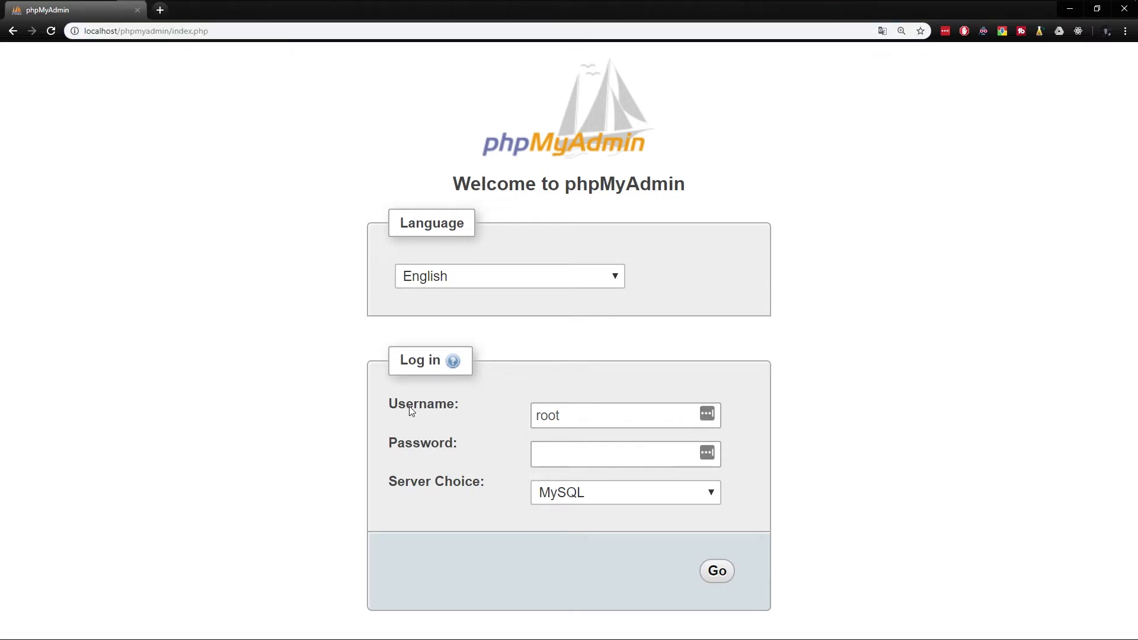
pyautogui.moveTo(561, 415); pyautogui.dragTo(510, 414)
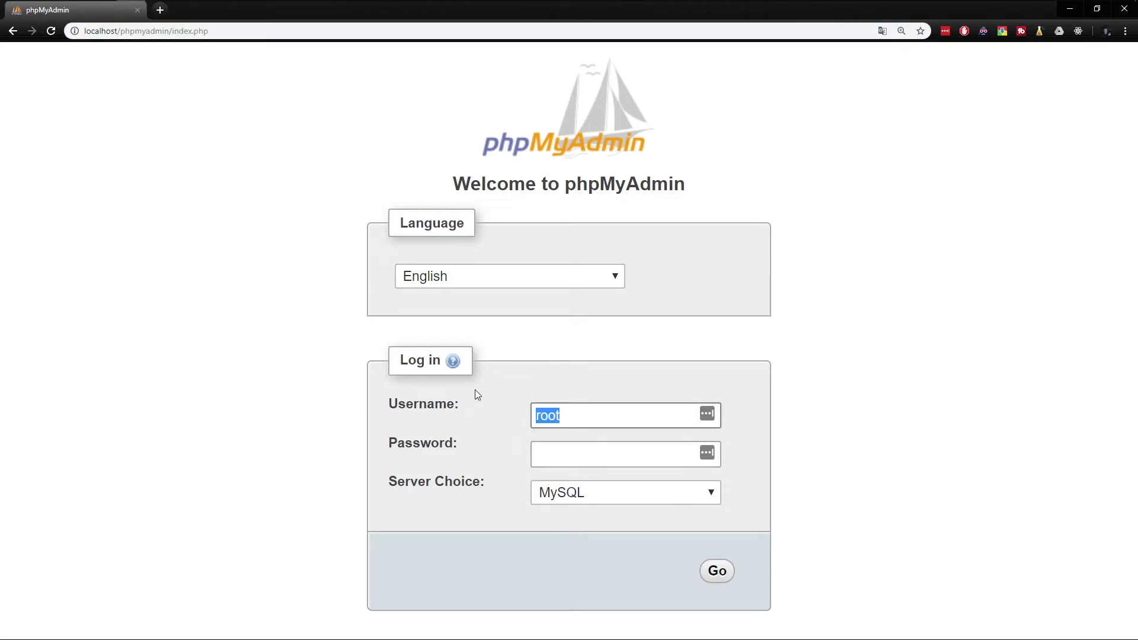
pyautogui.click(717, 571)
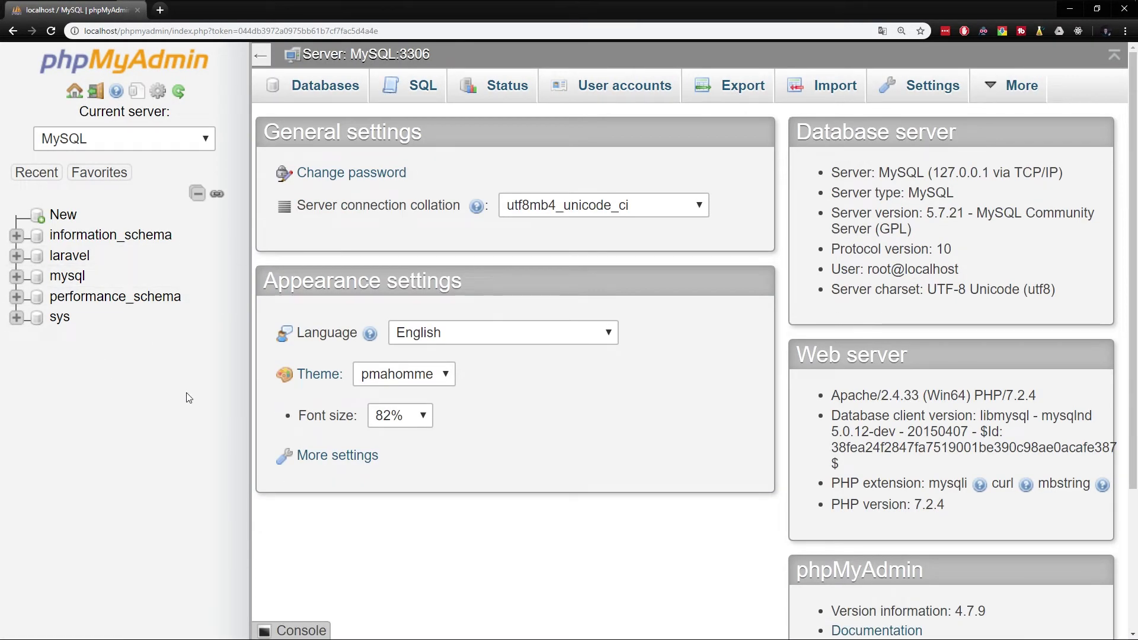
# Create the opencartdb database from phpMyAdmin's New page
pyautogui.click(64, 215)
pyautogui.click(359, 235)
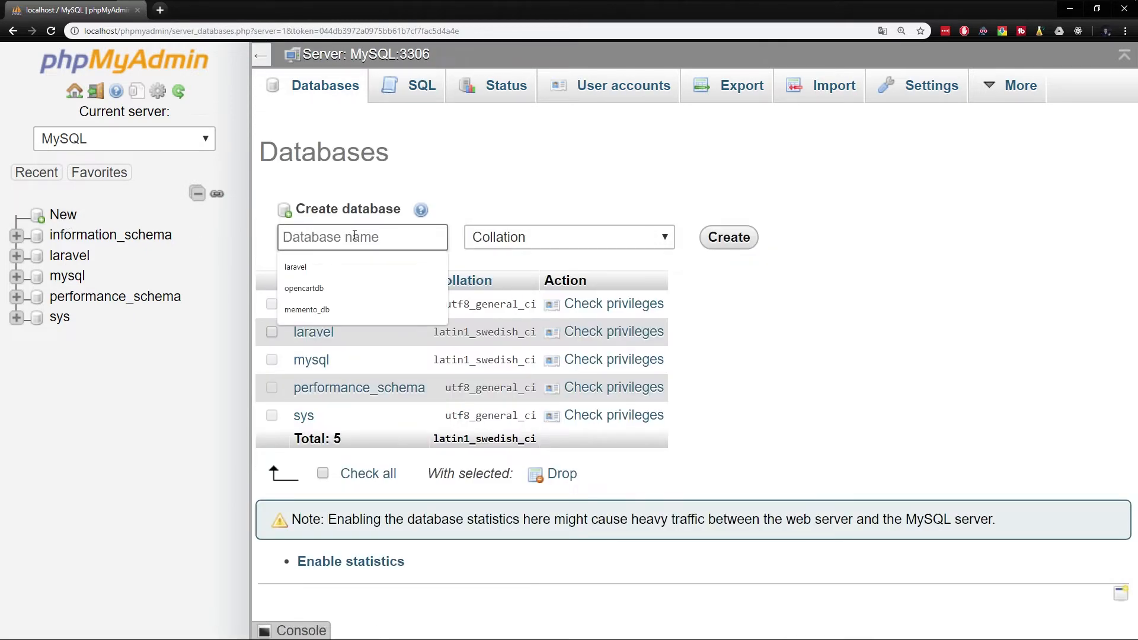
pyautogui.write('opencartdb')
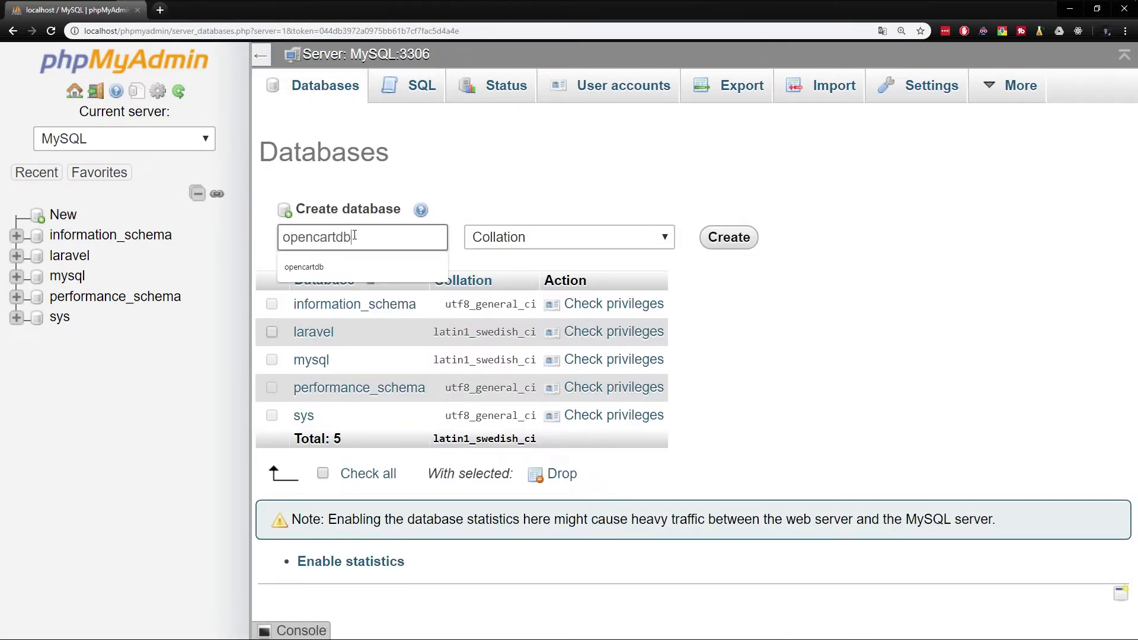
pyautogui.click(728, 237)
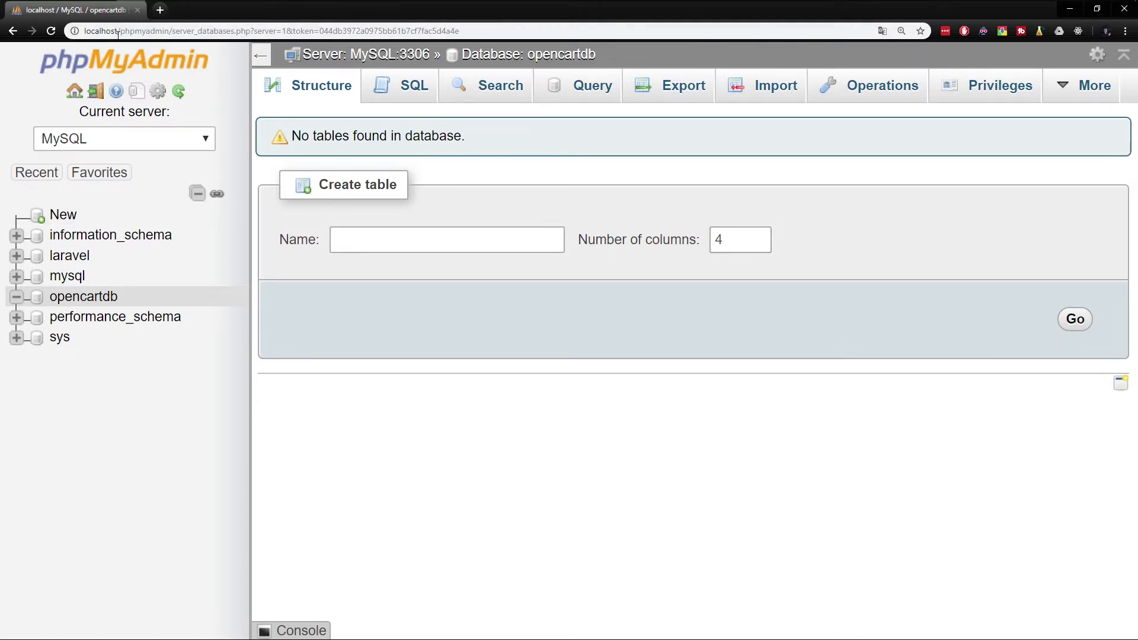
pyautogui.moveTo(121, 31); pyautogui.dragTo(538, 27)
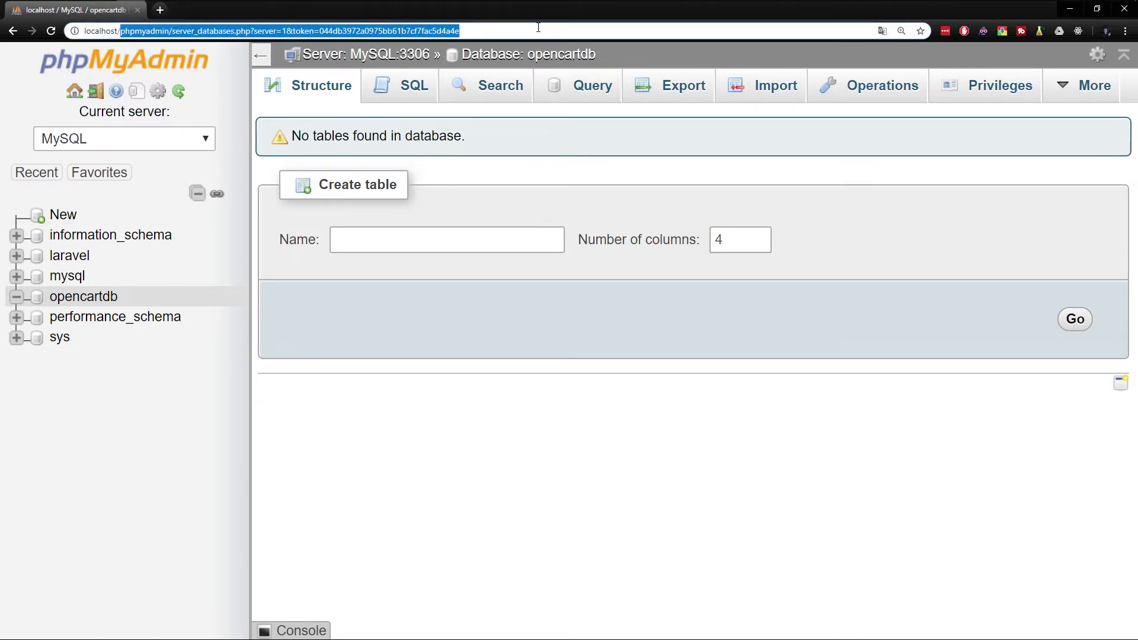
# Delete the Opencart-3.0.2.0a-Full_French folder from www, keeping opencart, and switch back to Chrome
pyautogui.click(102, 12)
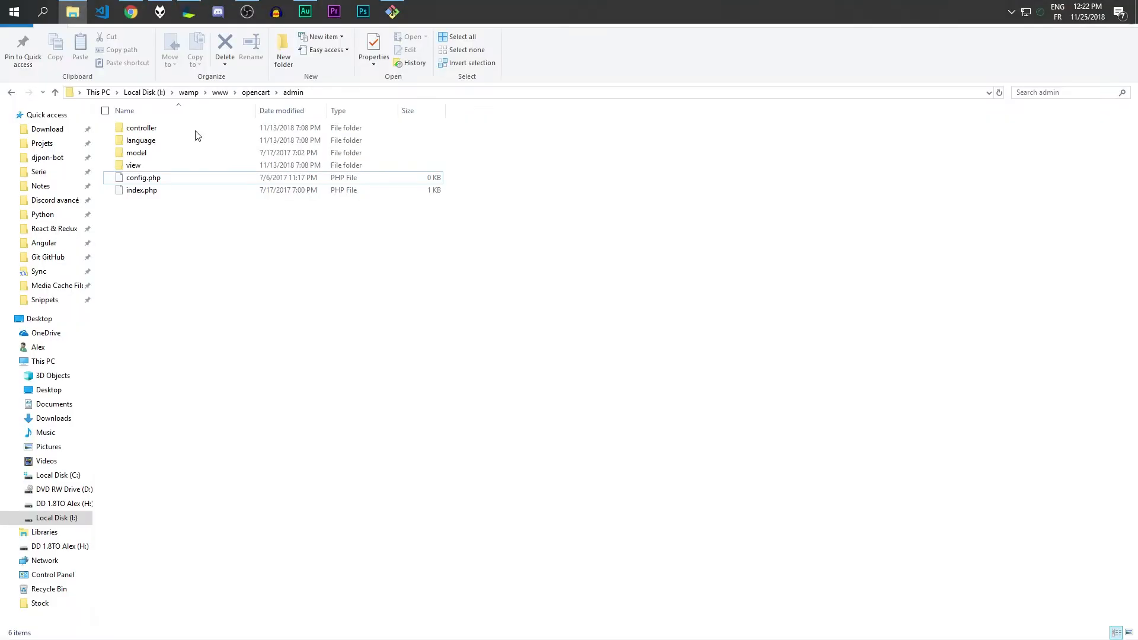
pyautogui.click(255, 92)
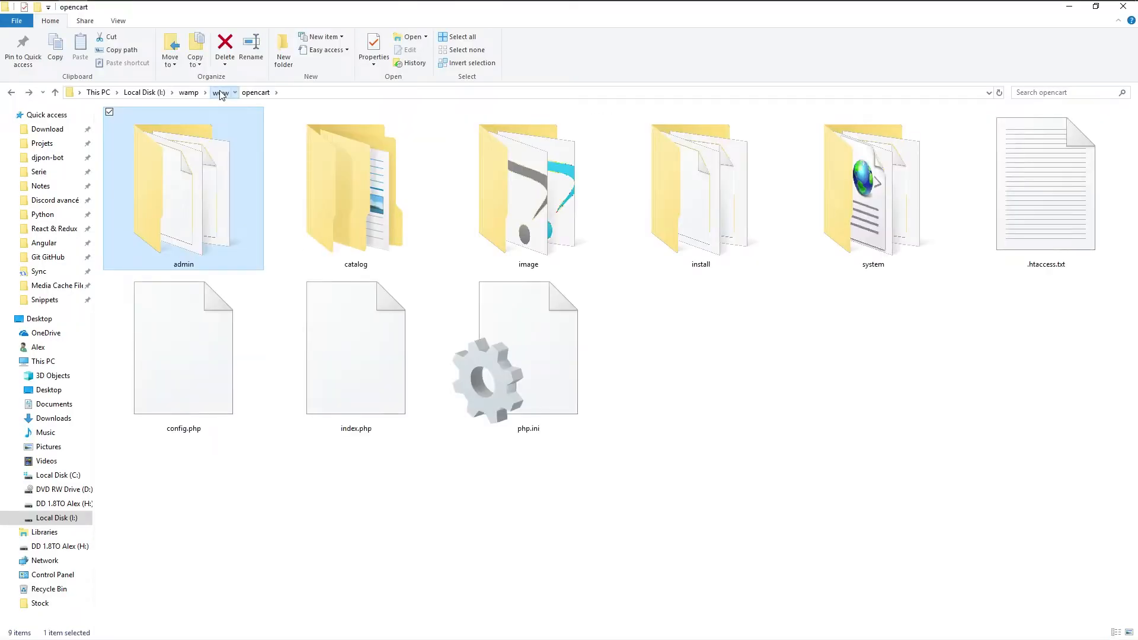
pyautogui.click(220, 92)
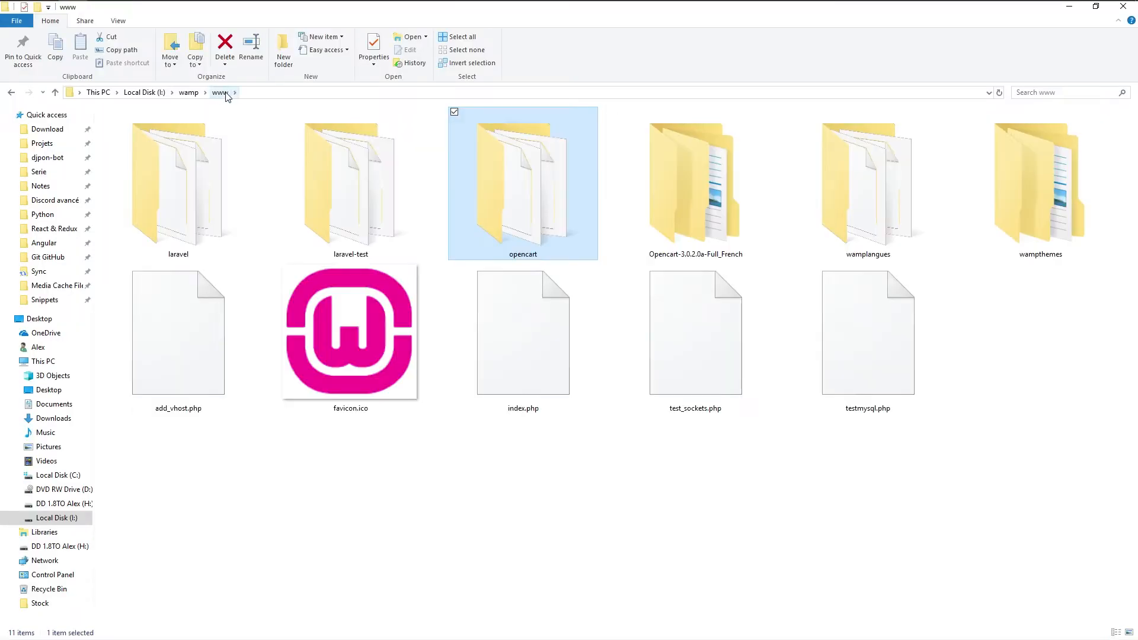
pyautogui.click(690, 200)
pyautogui.press('Delete')
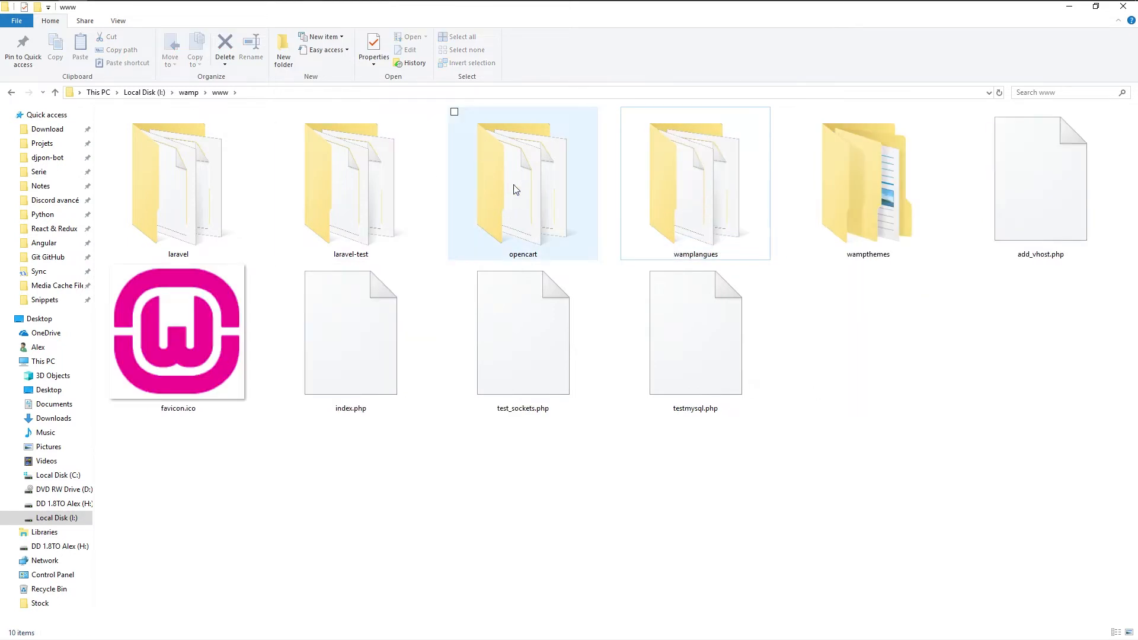
pyautogui.click(513, 188)
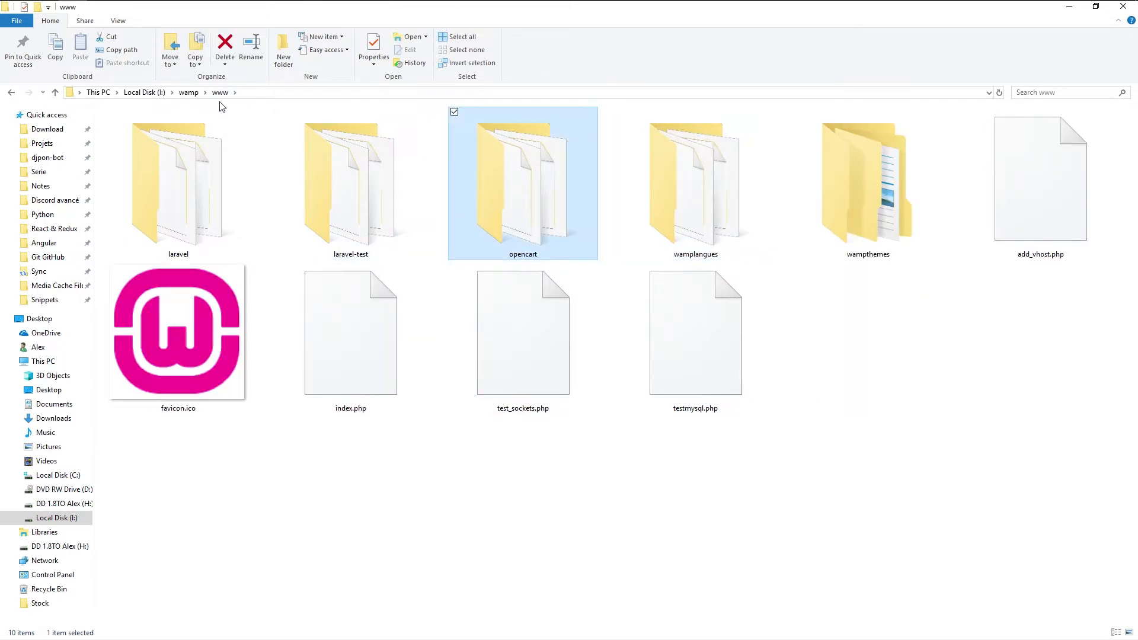
pyautogui.hotkey('alt', 'Tab')
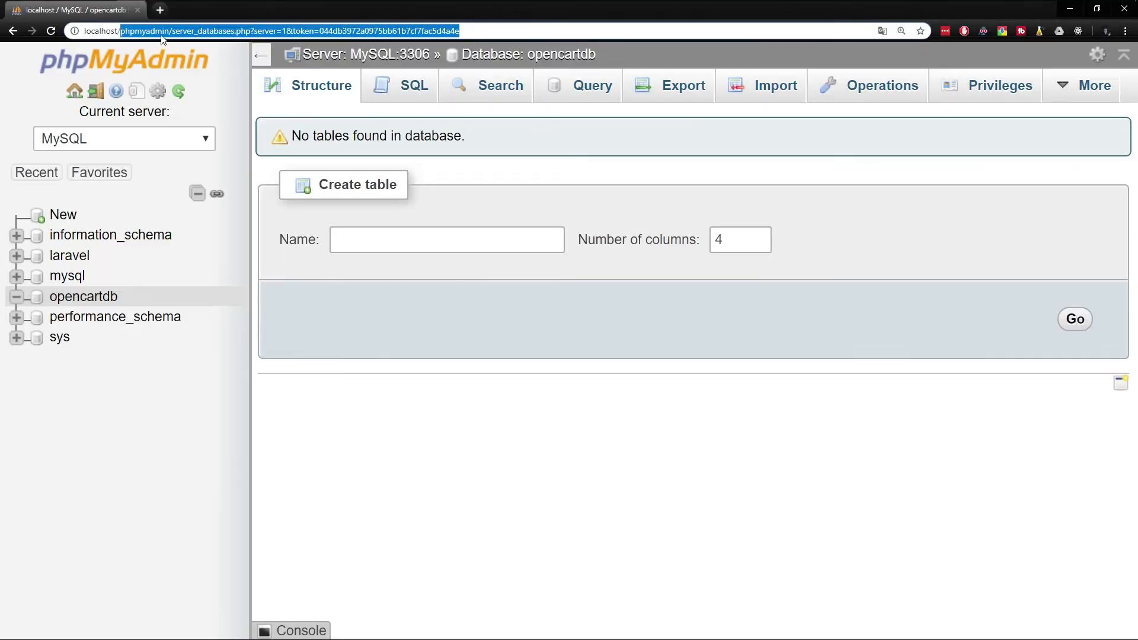
# Load localhost/opencart at 150% zoom and review the PHP pre-installation checks
pyautogui.write('opencart')
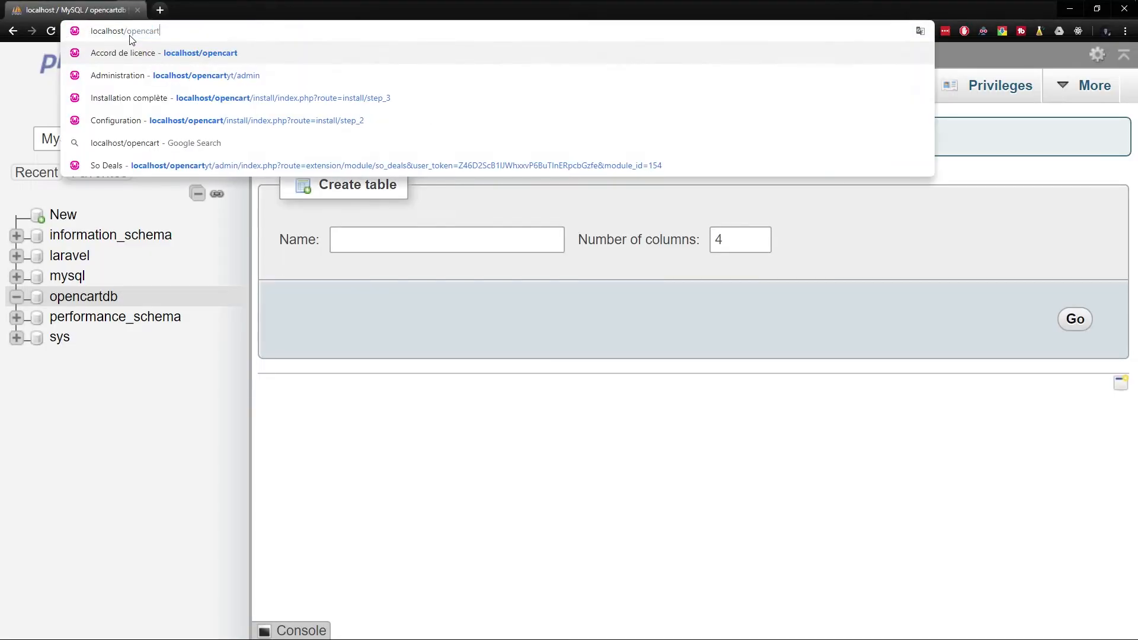
pyautogui.press('Return')
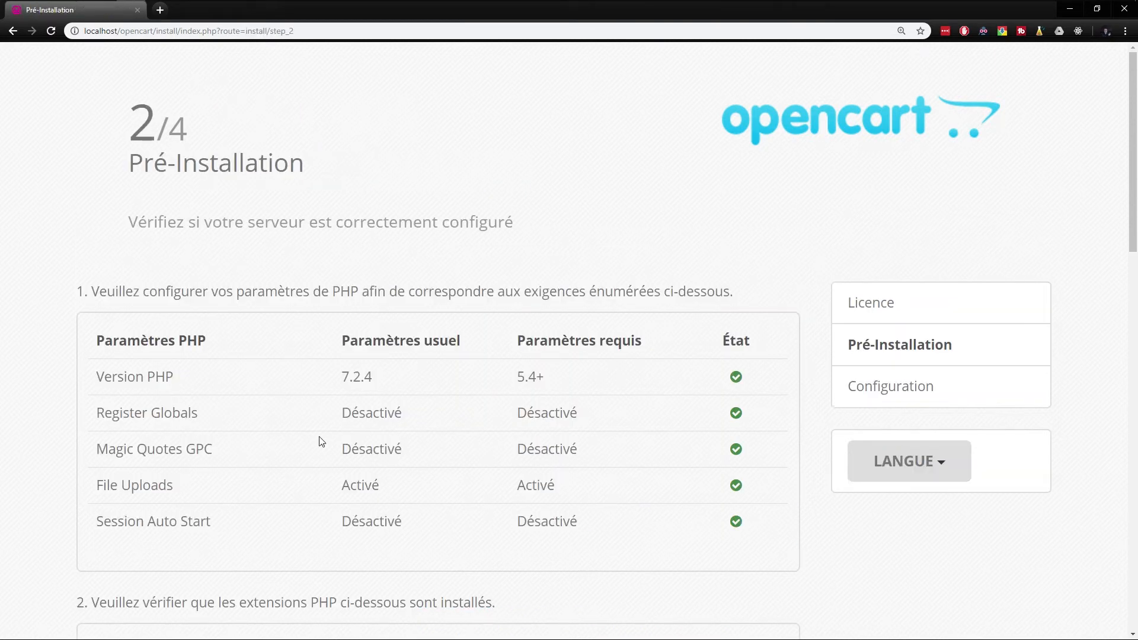
pyautogui.hotkey('ctrl', '-')
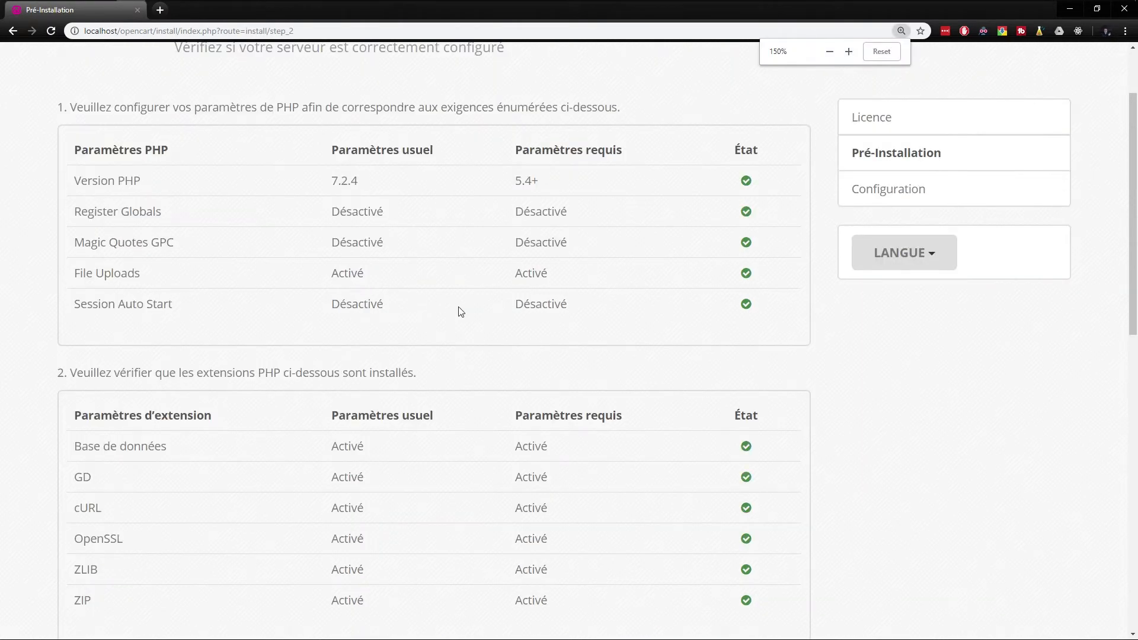
pyautogui.moveTo(540, 181); pyautogui.dragTo(335, 180)
pyautogui.click(521, 184)
pyautogui.scroll(-2, 427, 205)
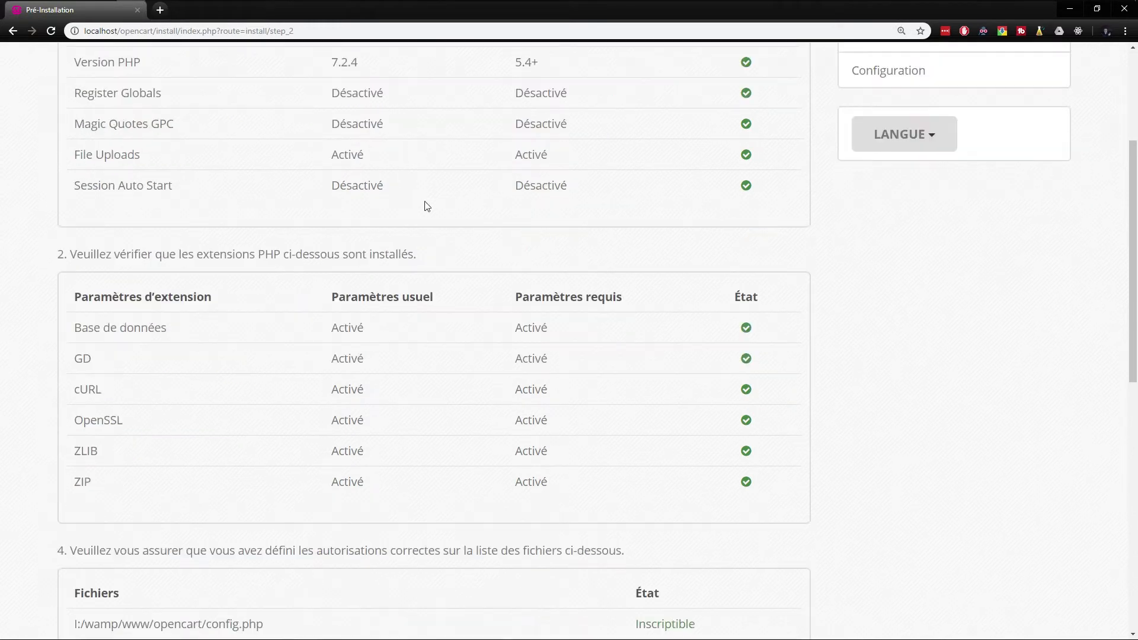
pyautogui.scroll(3, 593, 337)
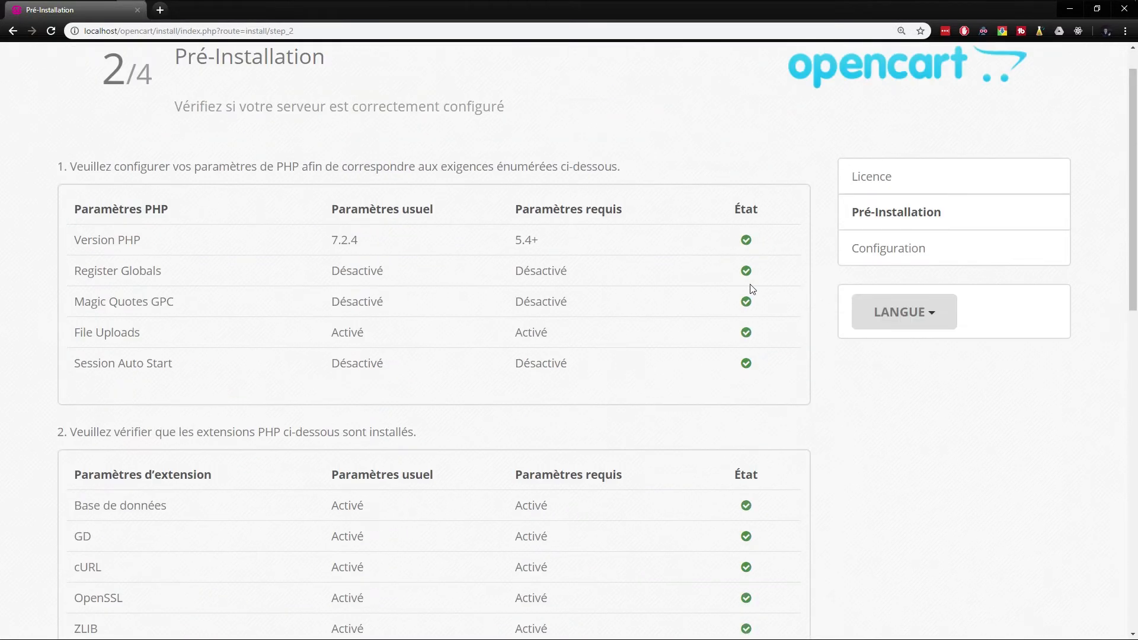
pyautogui.scroll(-7, 751, 296)
# Confirm the config files and directories are Inscriptible and continue to the configuration step
pyautogui.moveTo(726, 426); pyautogui.dragTo(75, 397)
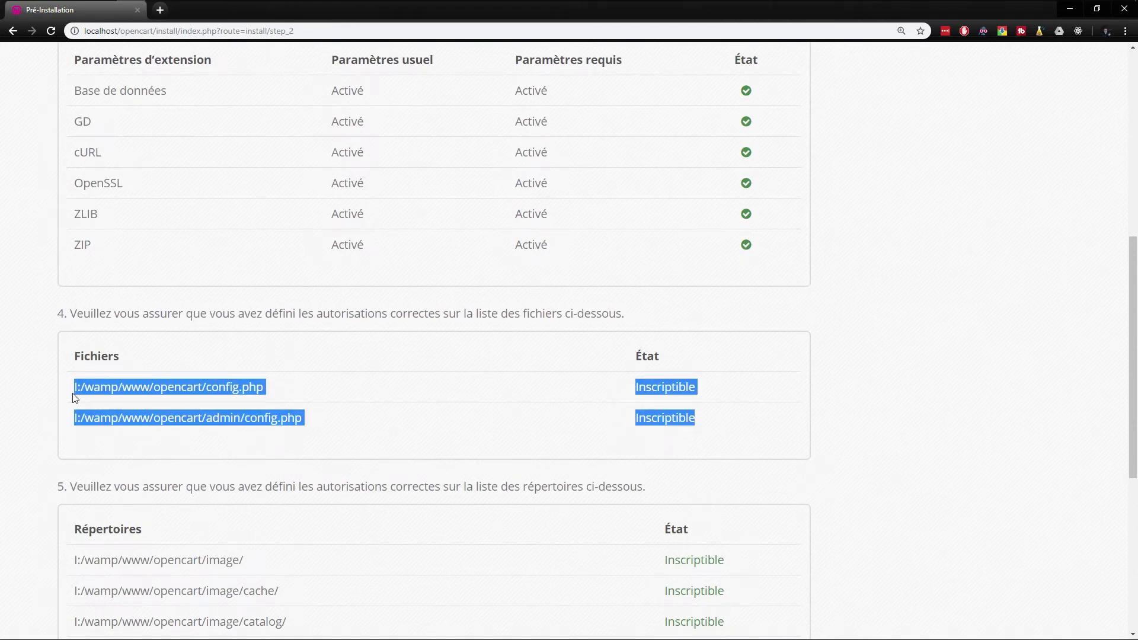
pyautogui.click(231, 391)
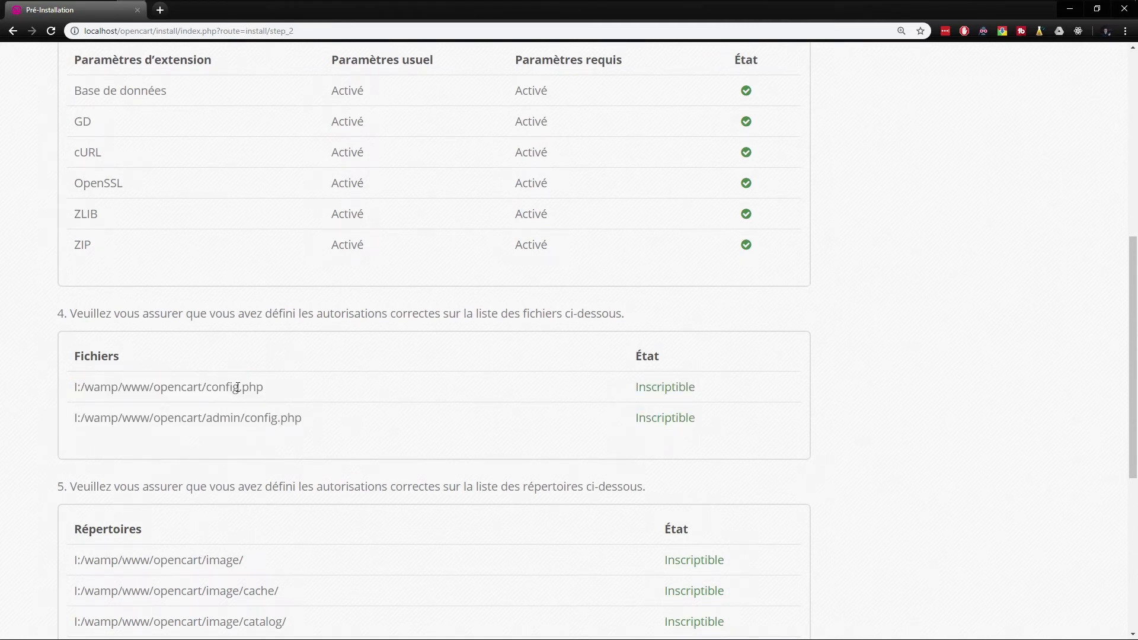
pyautogui.doubleClick(237, 388)
pyautogui.click(313, 390)
pyautogui.moveTo(736, 385); pyautogui.dragTo(622, 390)
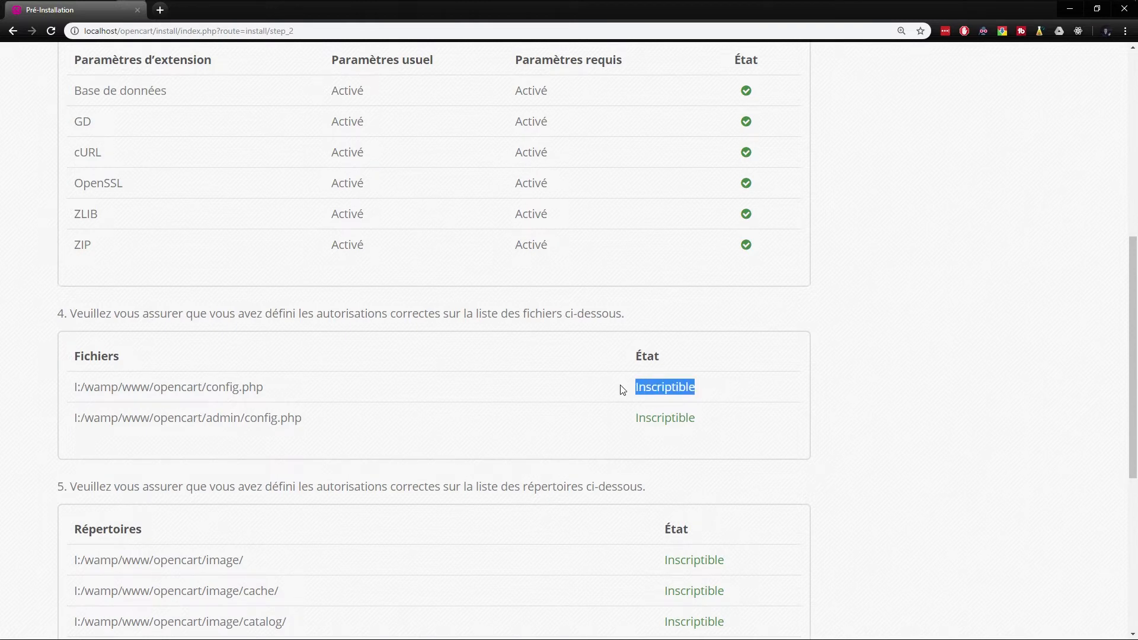
pyautogui.click(756, 414)
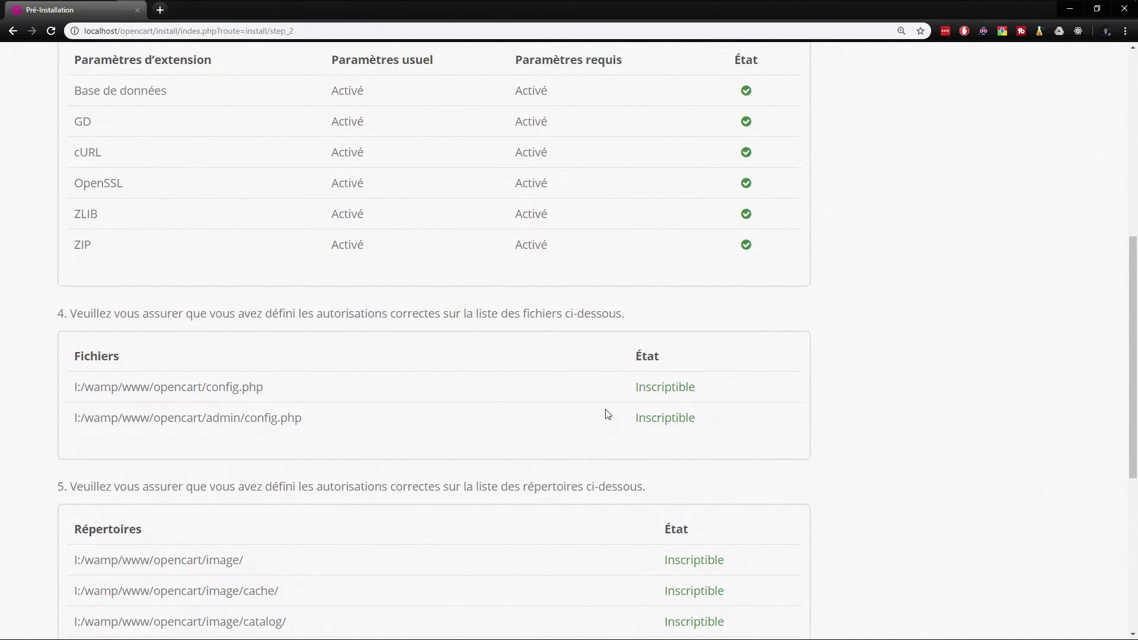
pyautogui.scroll(-6, 608, 414)
pyautogui.scroll(2, 574, 364)
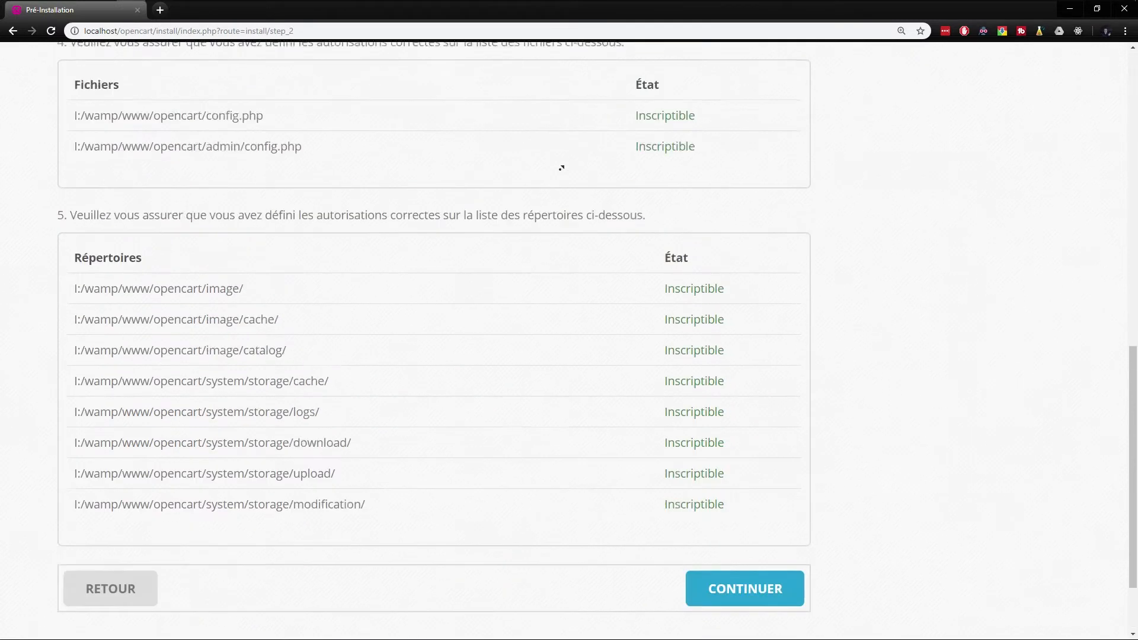
pyautogui.scroll(15, 566, 190)
pyautogui.scroll(-16, 571, 218)
pyautogui.click(730, 487)
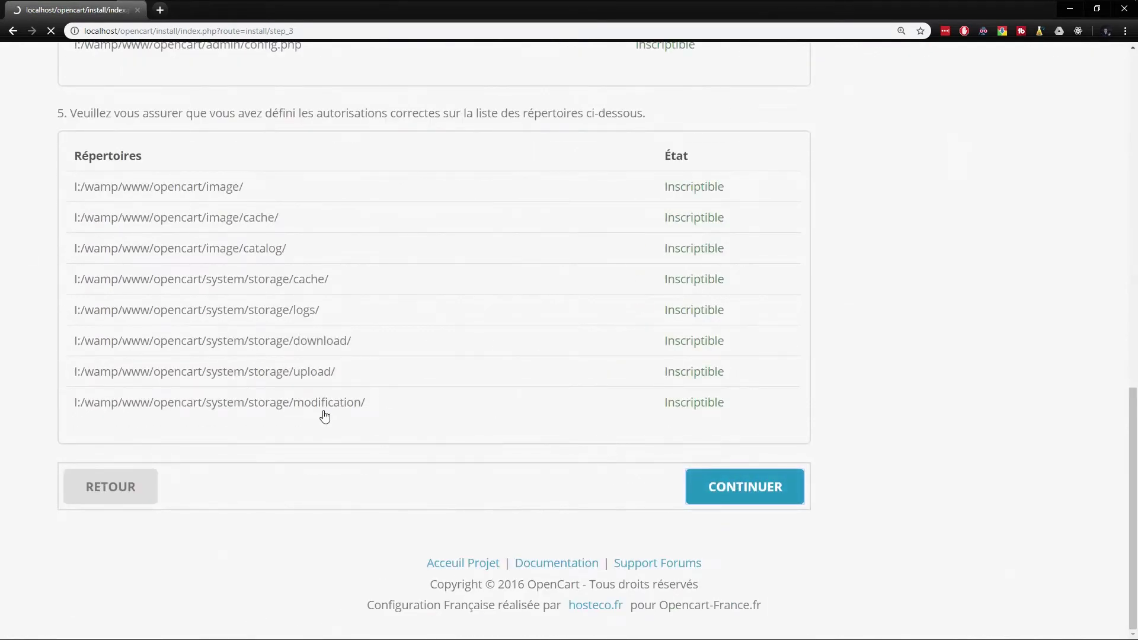
# Enter database opencartdb on localhost as root with empty password, and table prefix xs_
pyautogui.scroll(-2, 196, 141)
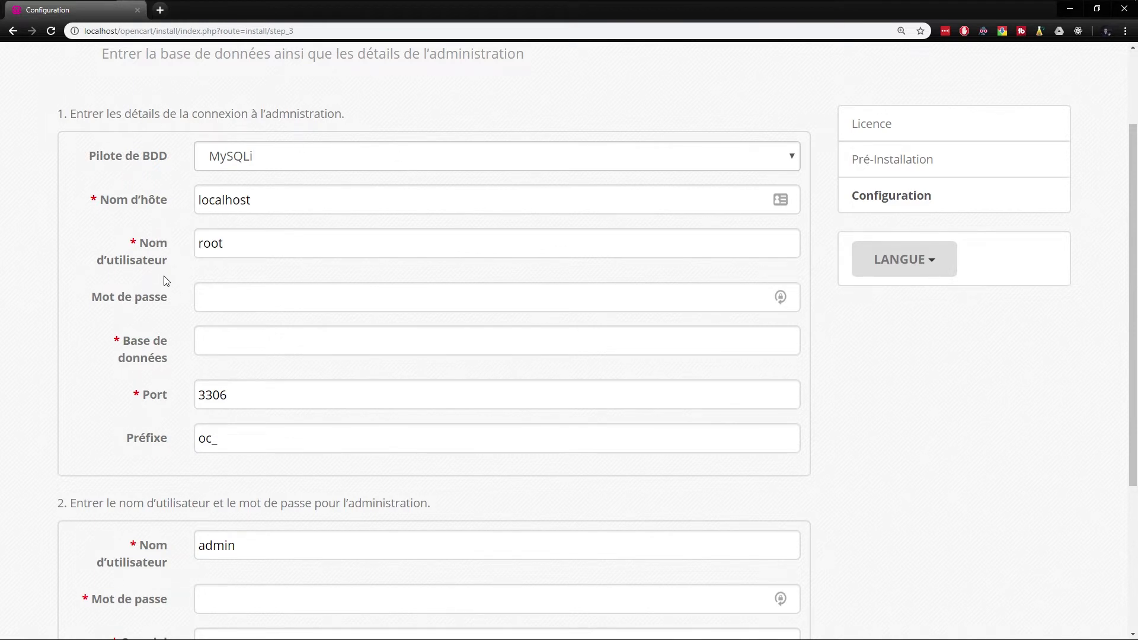
pyautogui.click(177, 204)
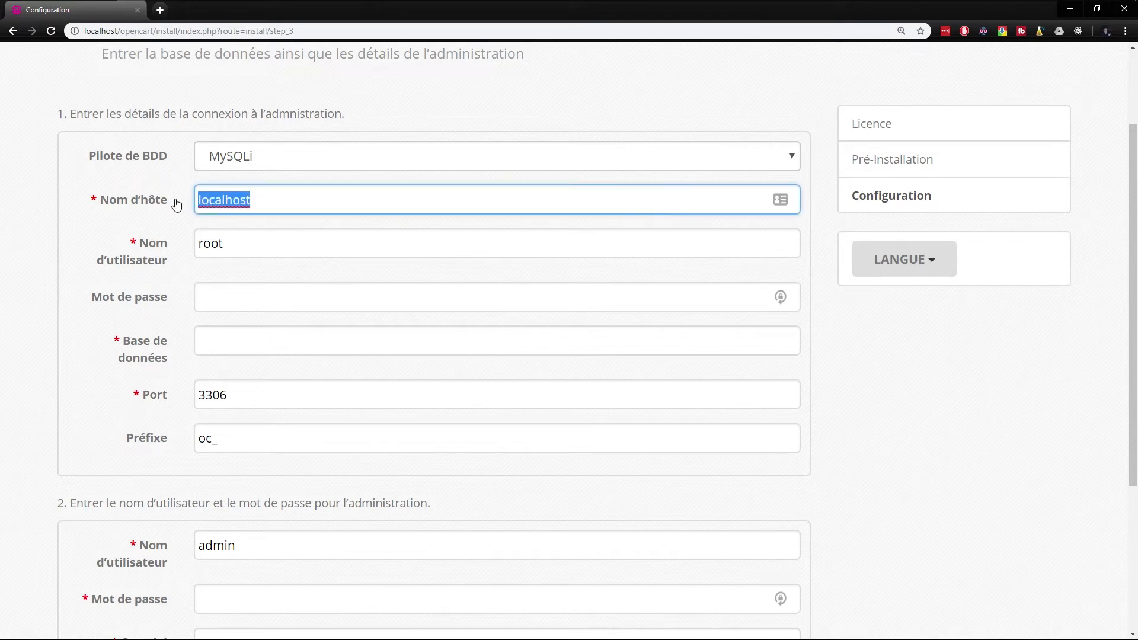
pyautogui.doubleClick(248, 235)
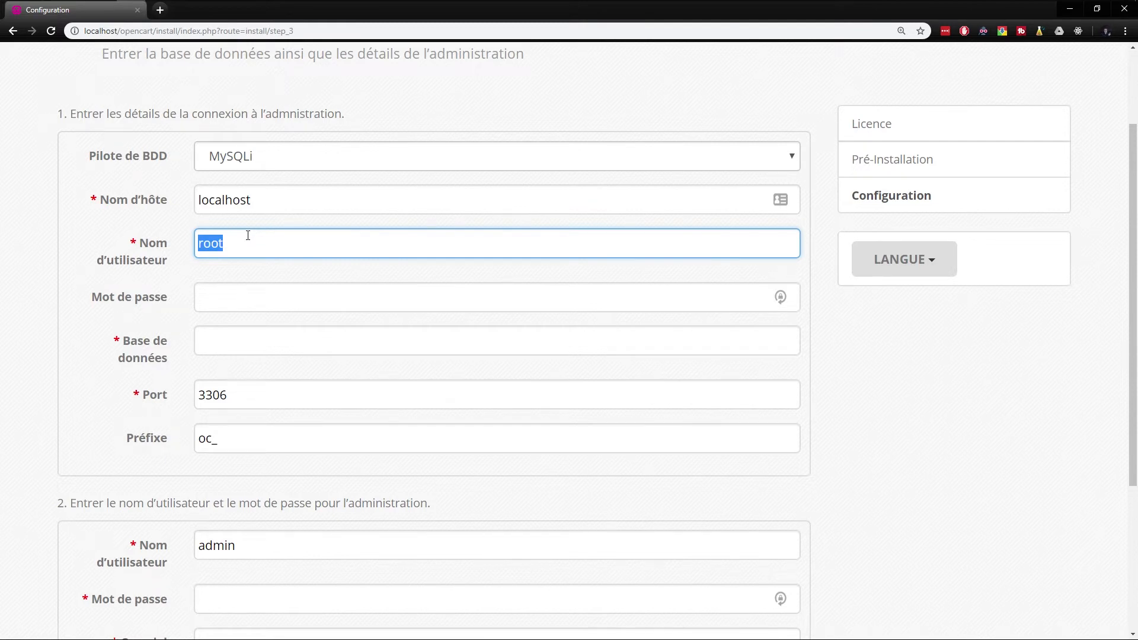
pyautogui.click(223, 293)
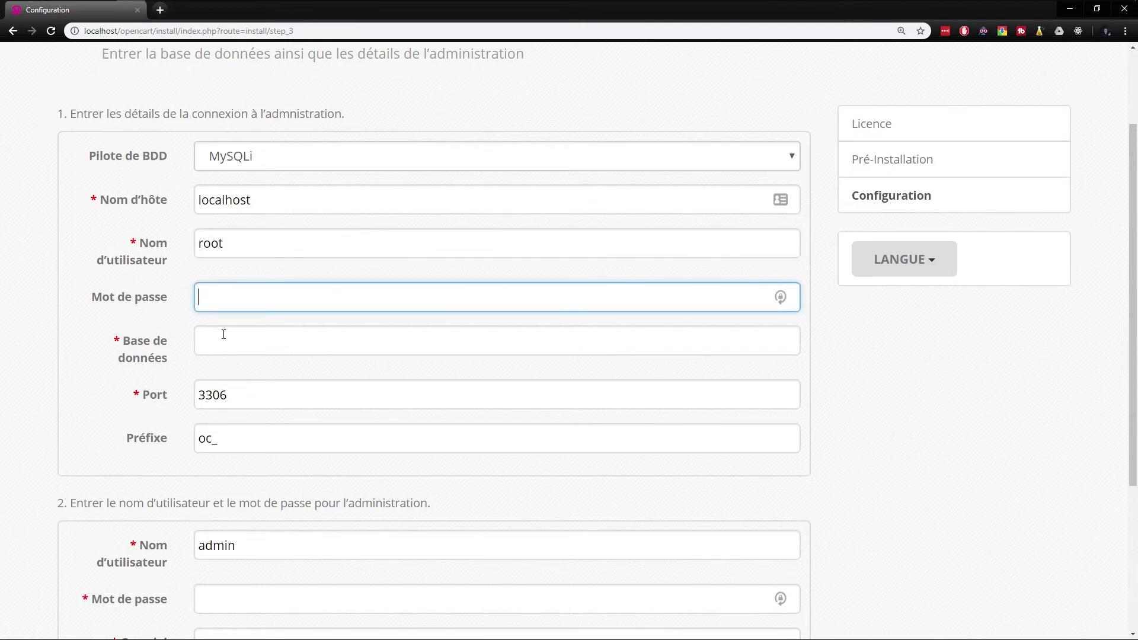
pyautogui.click(228, 339)
pyautogui.write('opencartdb')
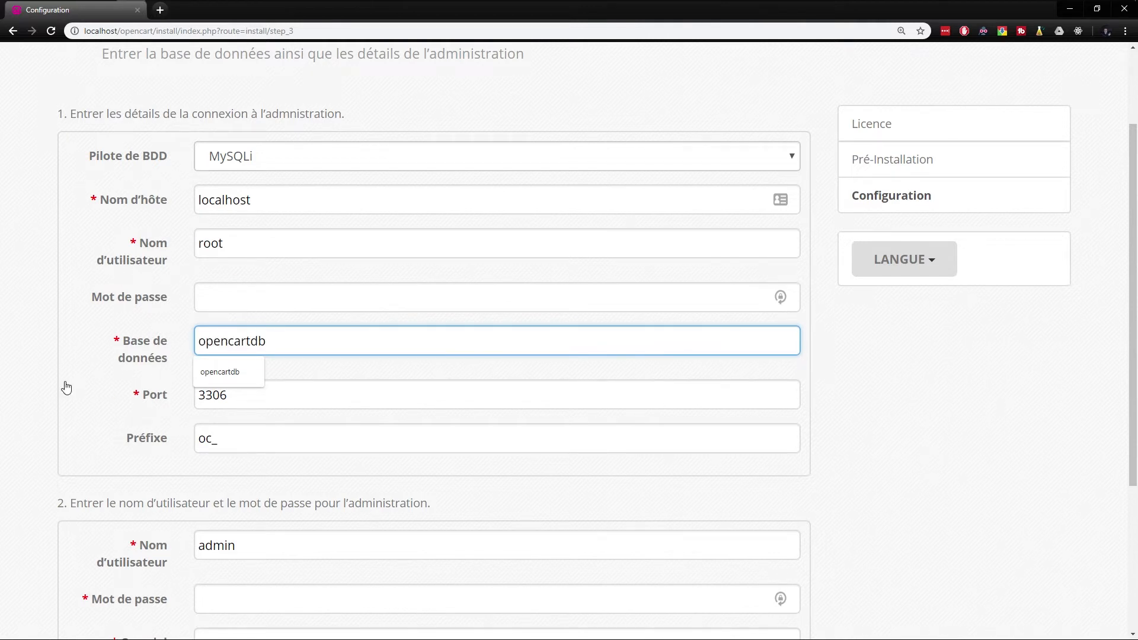
pyautogui.click(257, 394)
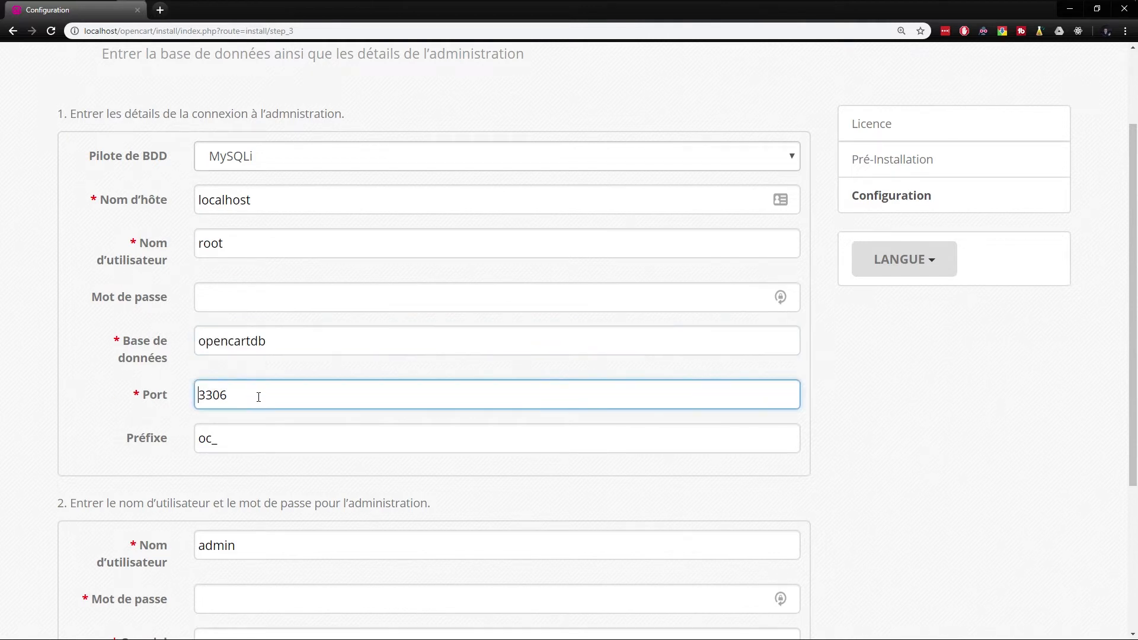
pyautogui.moveTo(256, 394); pyautogui.dragTo(189, 441)
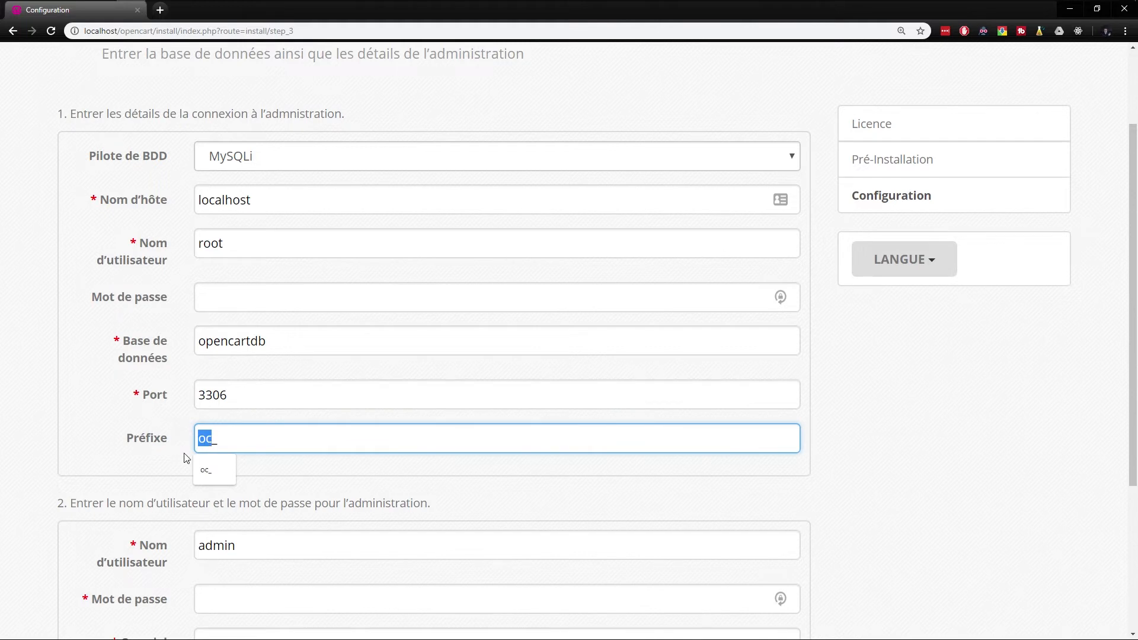
pyautogui.write('xs_')
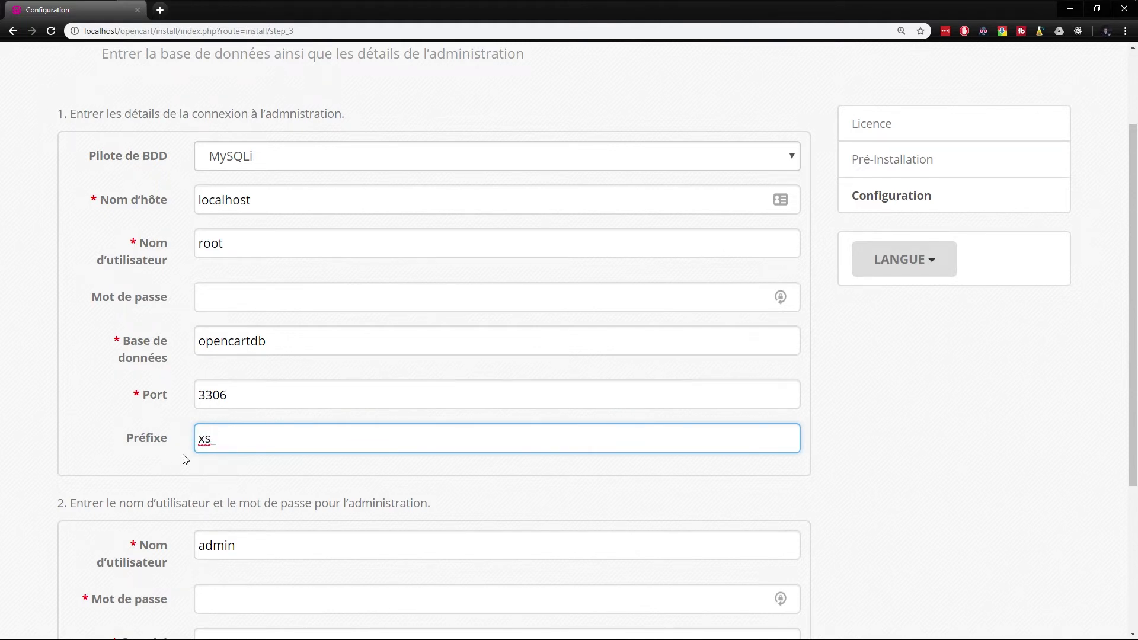
pyautogui.scroll(-4, 133, 445)
# Keep admin username admin, enter the admin password and e-mail, and run the installation
pyautogui.moveTo(239, 302); pyautogui.dragTo(173, 312)
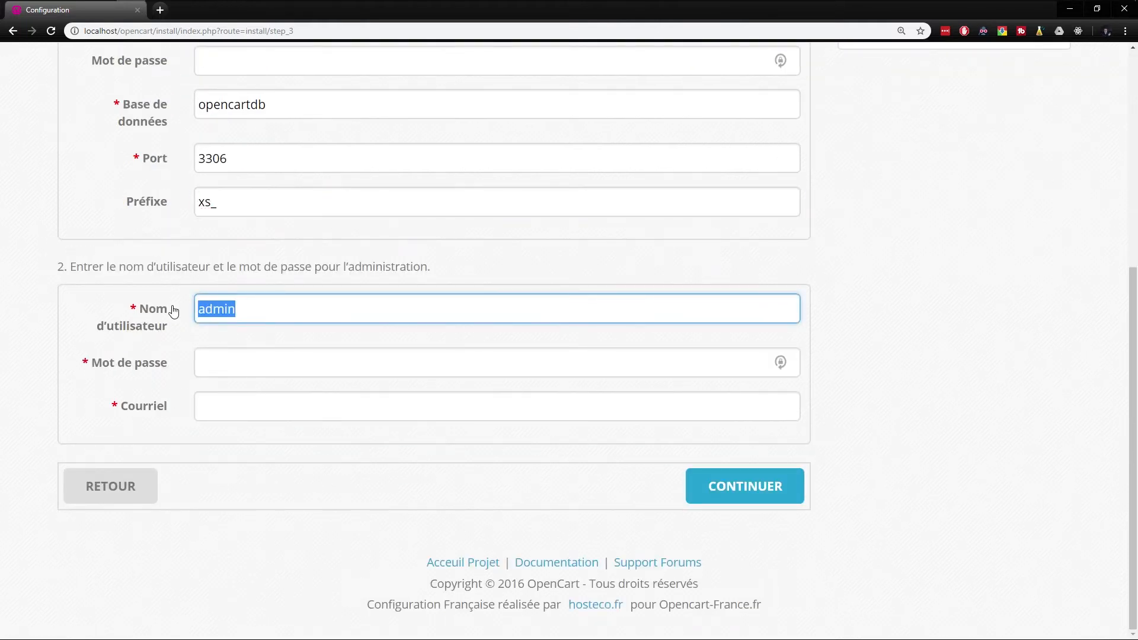
pyautogui.click(233, 364)
pyautogui.moveTo(247, 312); pyautogui.dragTo(177, 314)
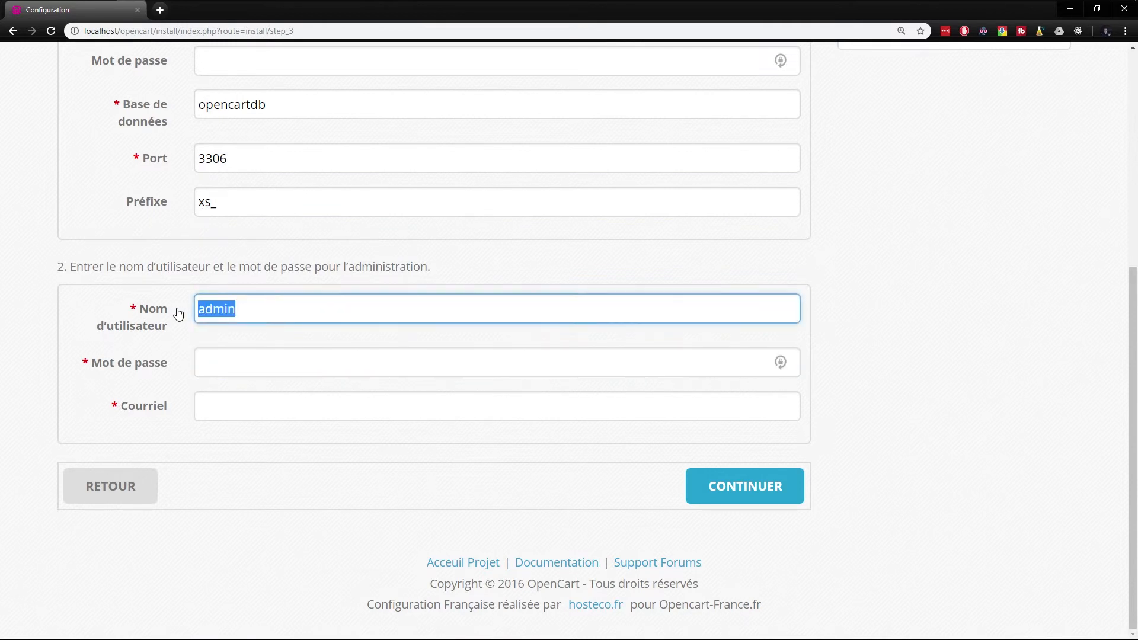
pyautogui.click(237, 359)
pyautogui.write('root1234')
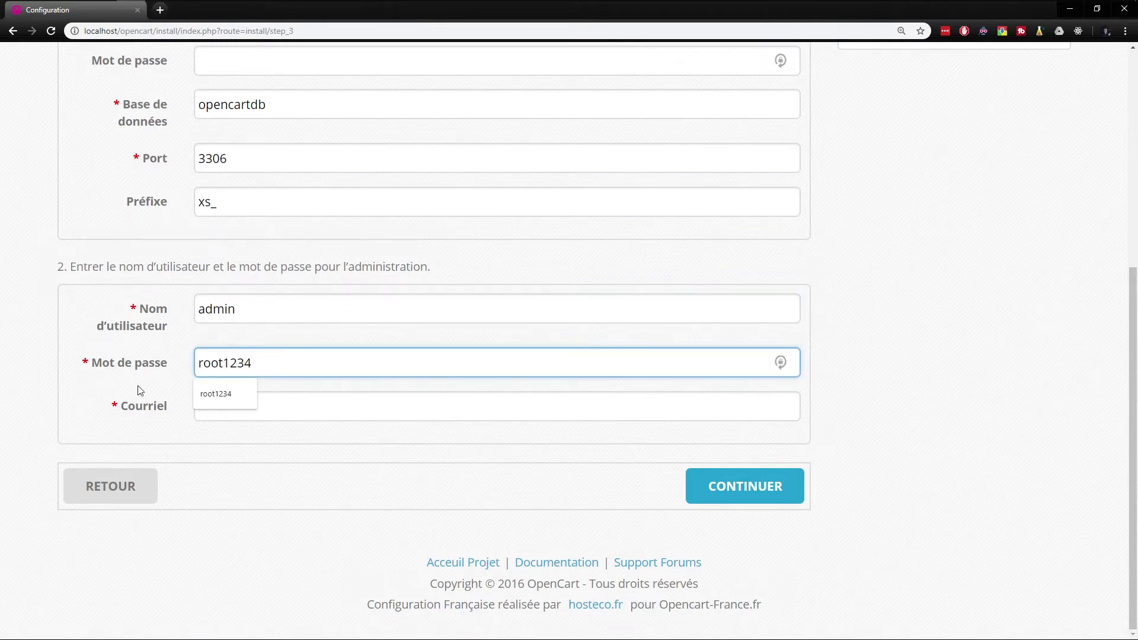
pyautogui.click(250, 418)
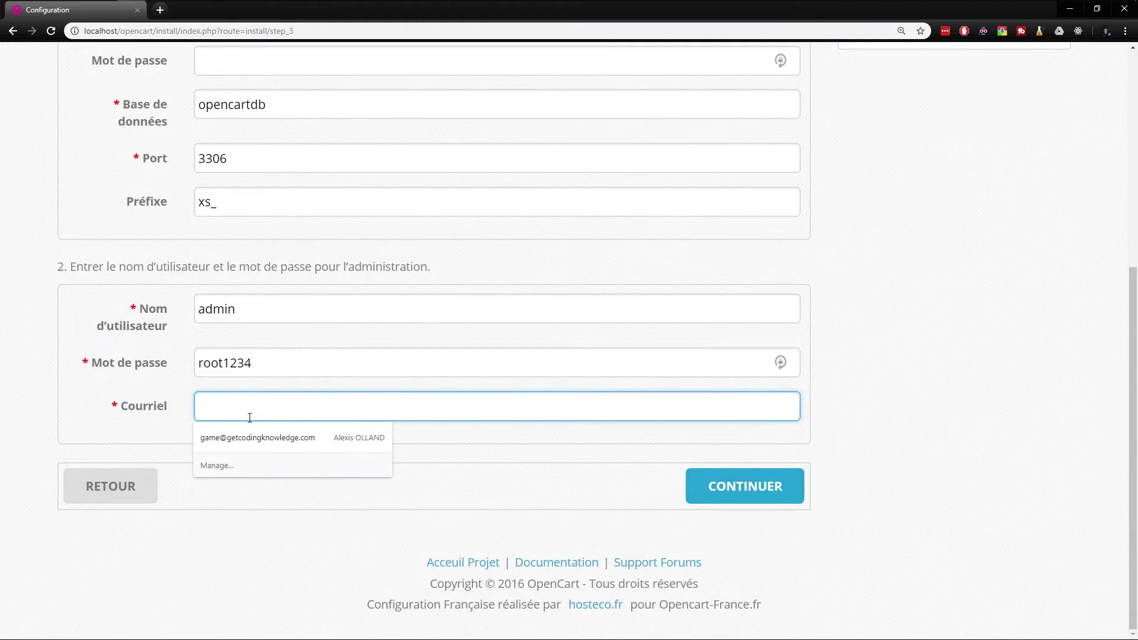
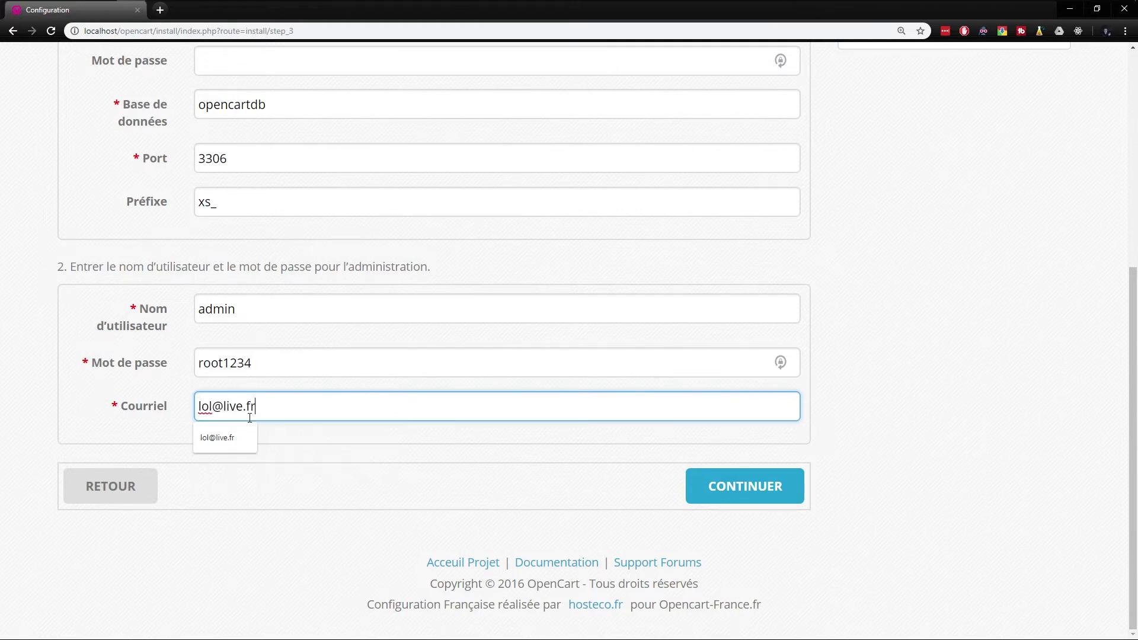
pyautogui.click(923, 479)
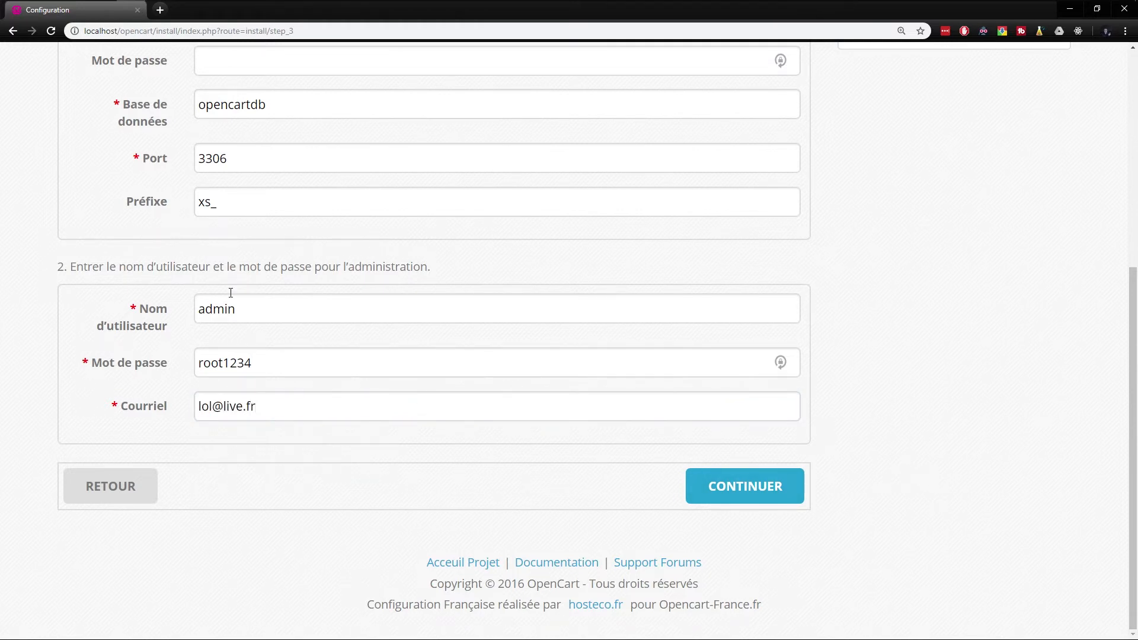
pyautogui.scroll(5, 250, 185)
pyautogui.scroll(-5, 442, 233)
pyautogui.click(738, 474)
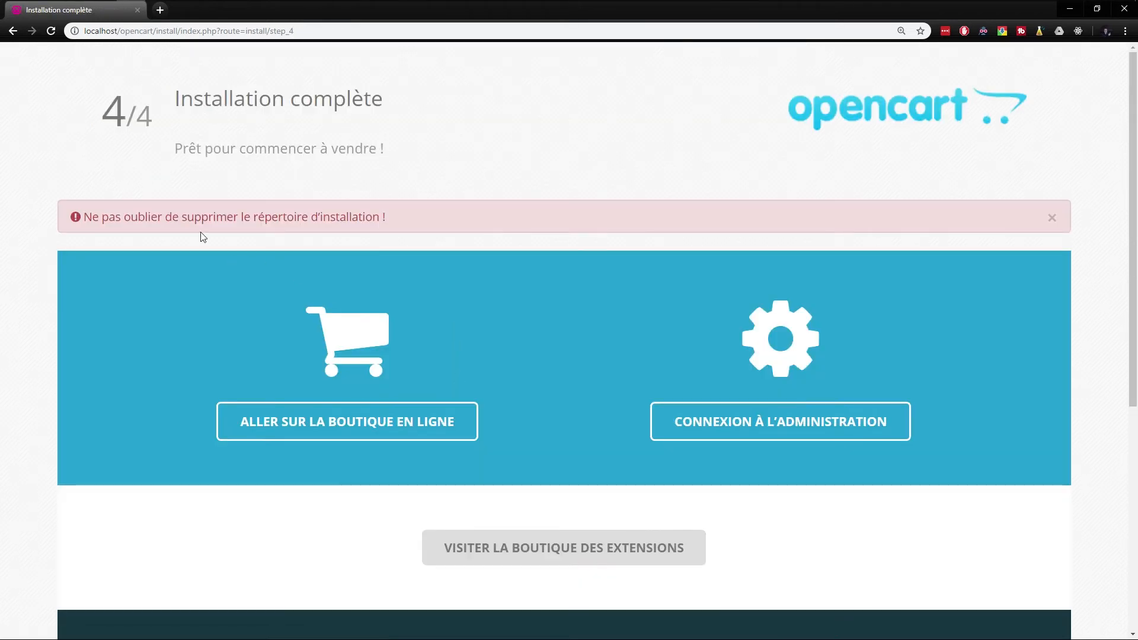
# Delete the install folder from www\opencart and return to the Installation complète page
pyautogui.moveTo(403, 226); pyautogui.dragTo(106, 234)
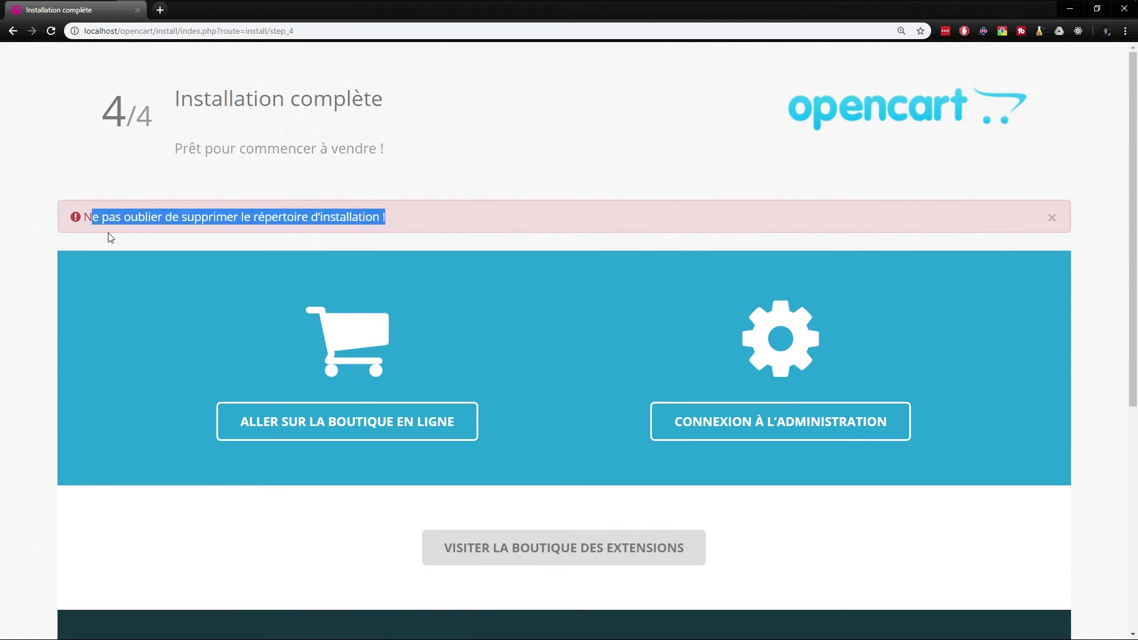
pyautogui.click(107, 233)
pyautogui.click(80, 8)
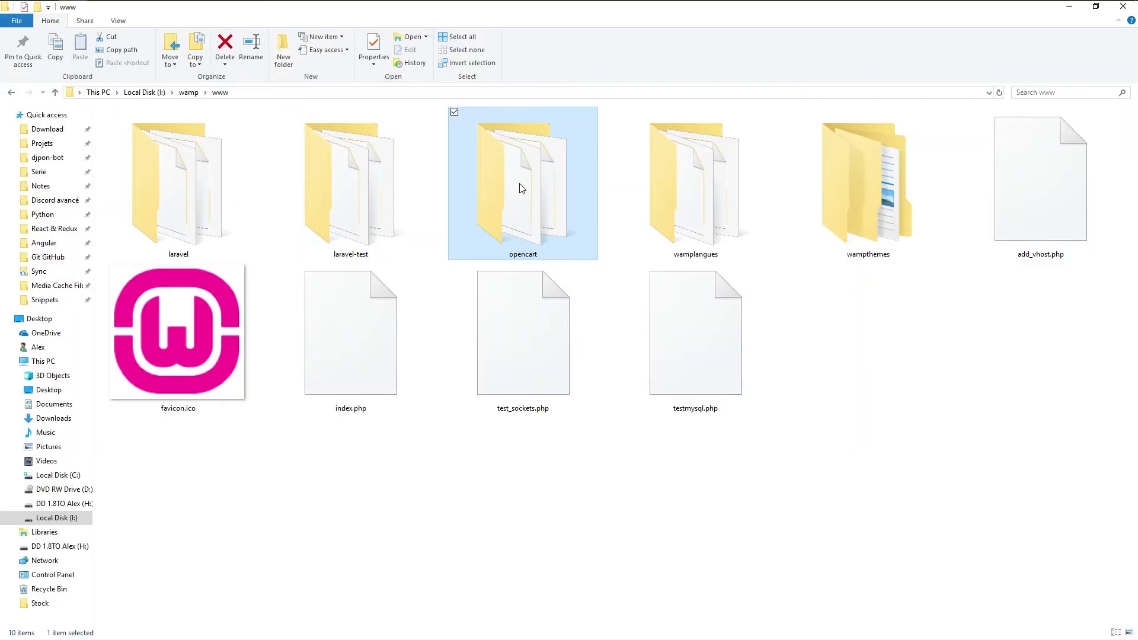
pyautogui.doubleClick(520, 188)
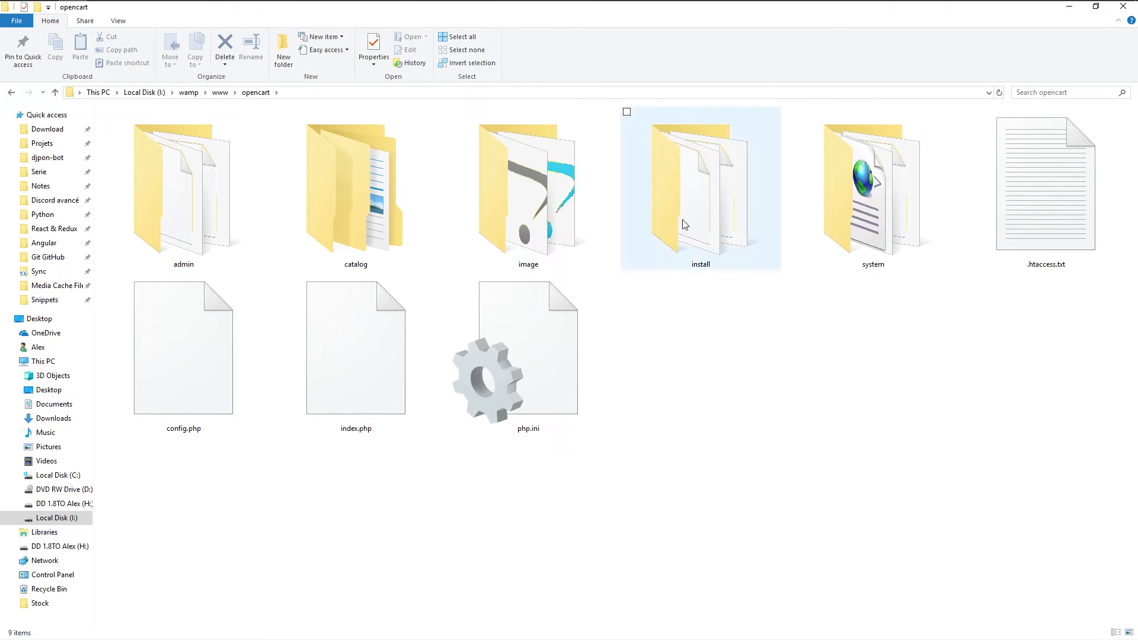
pyautogui.click(697, 198)
pyautogui.press('Delete')
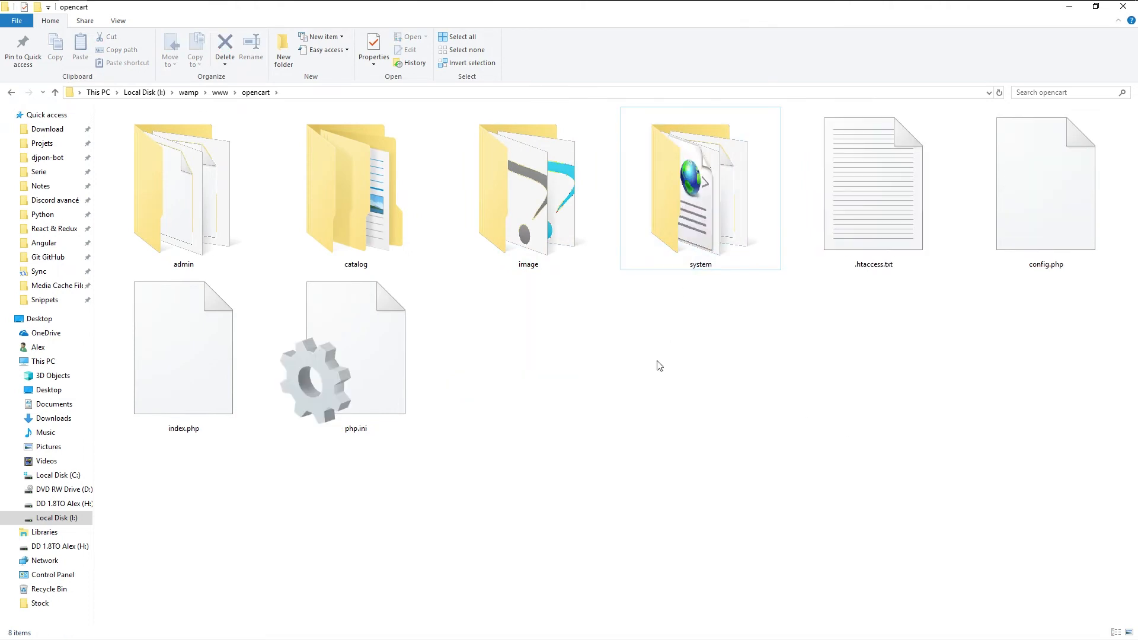
pyautogui.hotkey('alt', 'Tab')
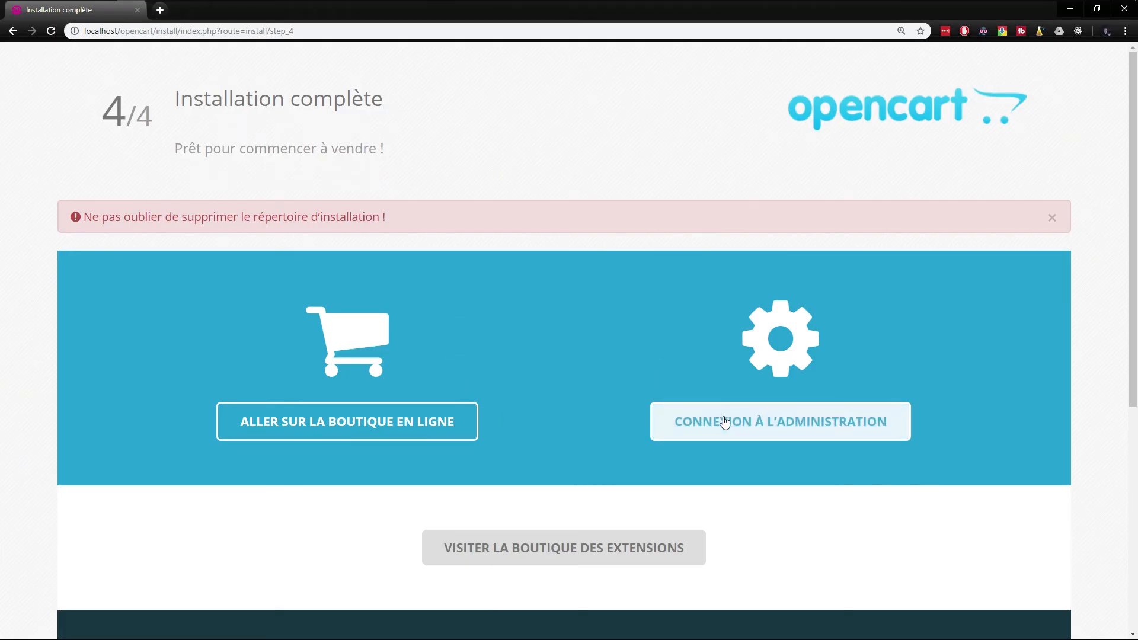
# Open the storefront in a new tab, then sign in to the OpenCart administration as admin
pyautogui.scroll(-2, 729, 424)
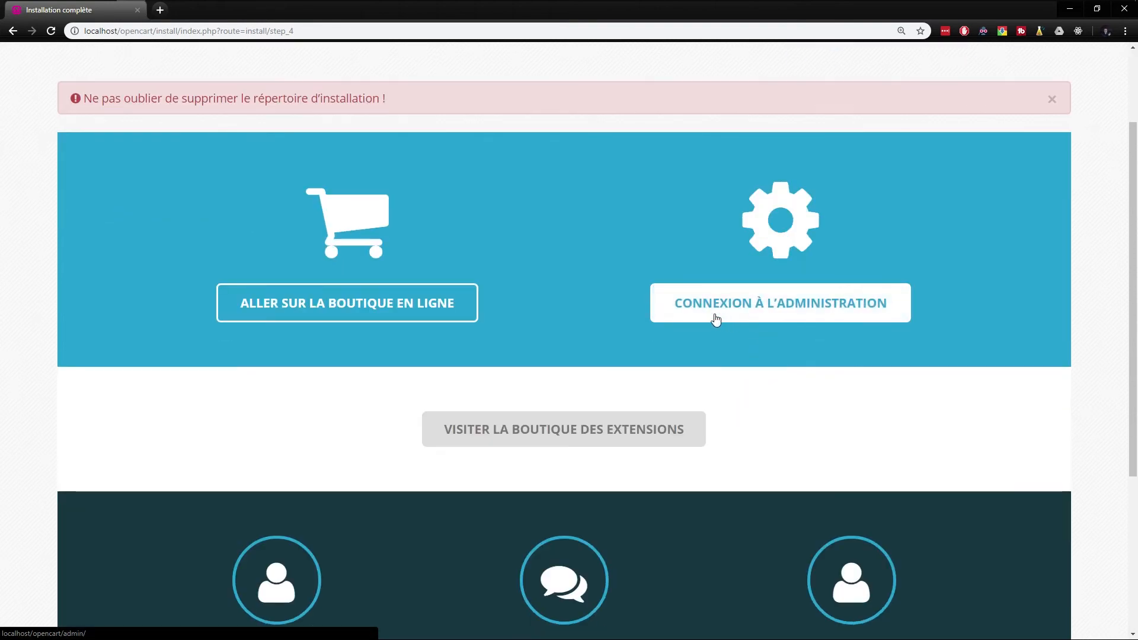
pyautogui.click(337, 305)
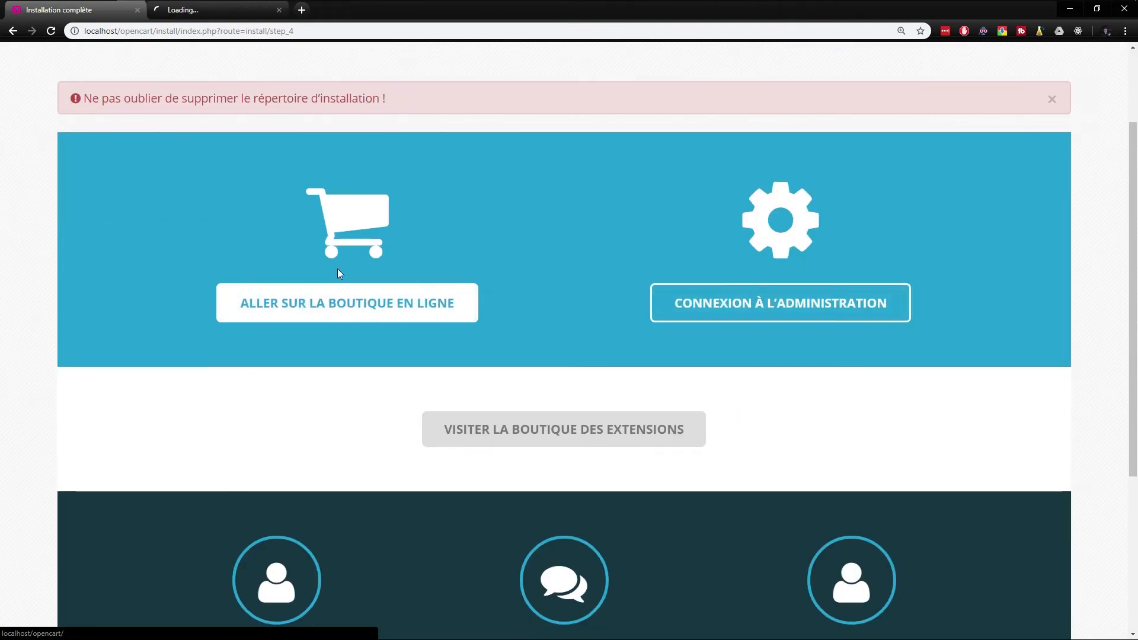
pyautogui.click(728, 298)
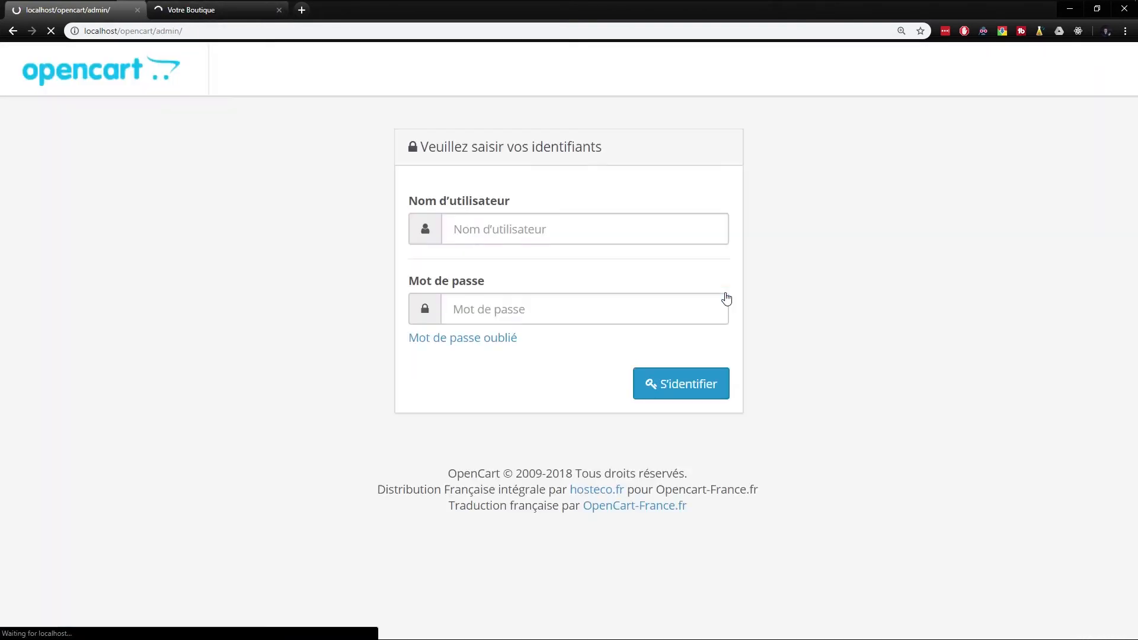
pyautogui.click(515, 232)
pyautogui.write('admin')
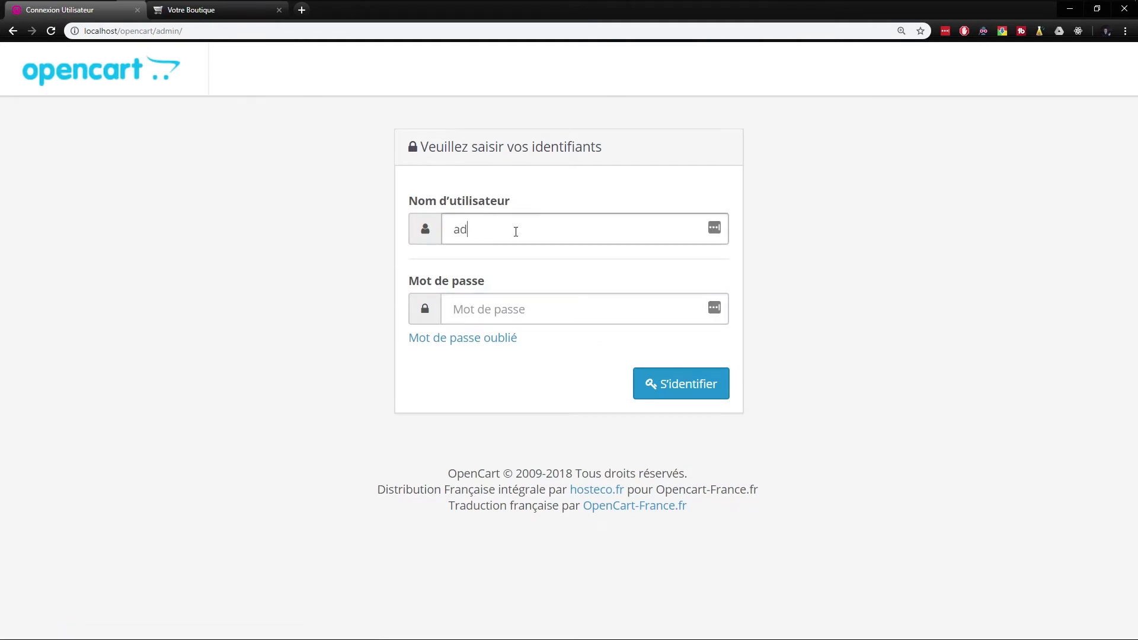
pyautogui.press('Tab')
pyautogui.write('a')
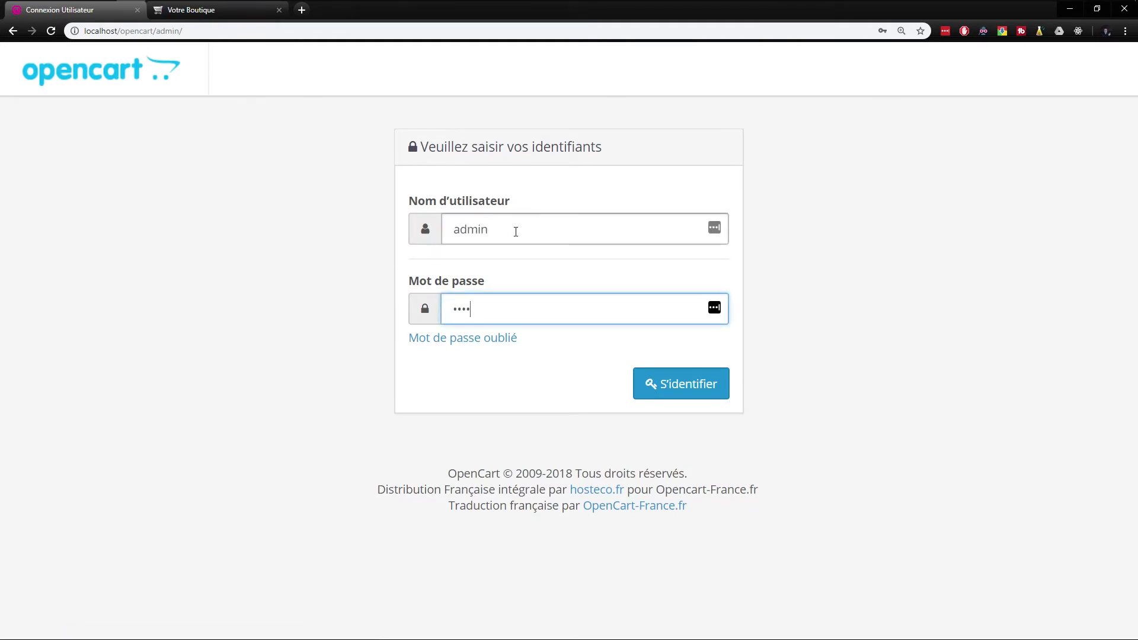
pyautogui.click(670, 385)
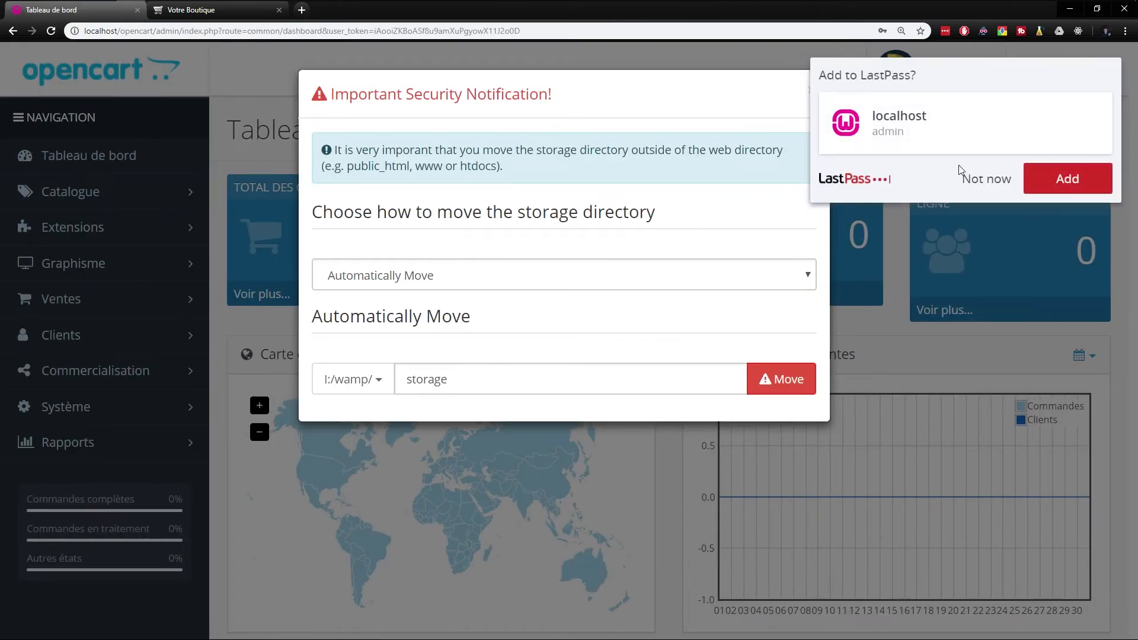
# Decline the LastPass save prompt, review the storage-directory notice, and bring up the opencart folder
pyautogui.click(984, 176)
pyautogui.moveTo(655, 212); pyautogui.dragTo(333, 208)
pyautogui.click(362, 199)
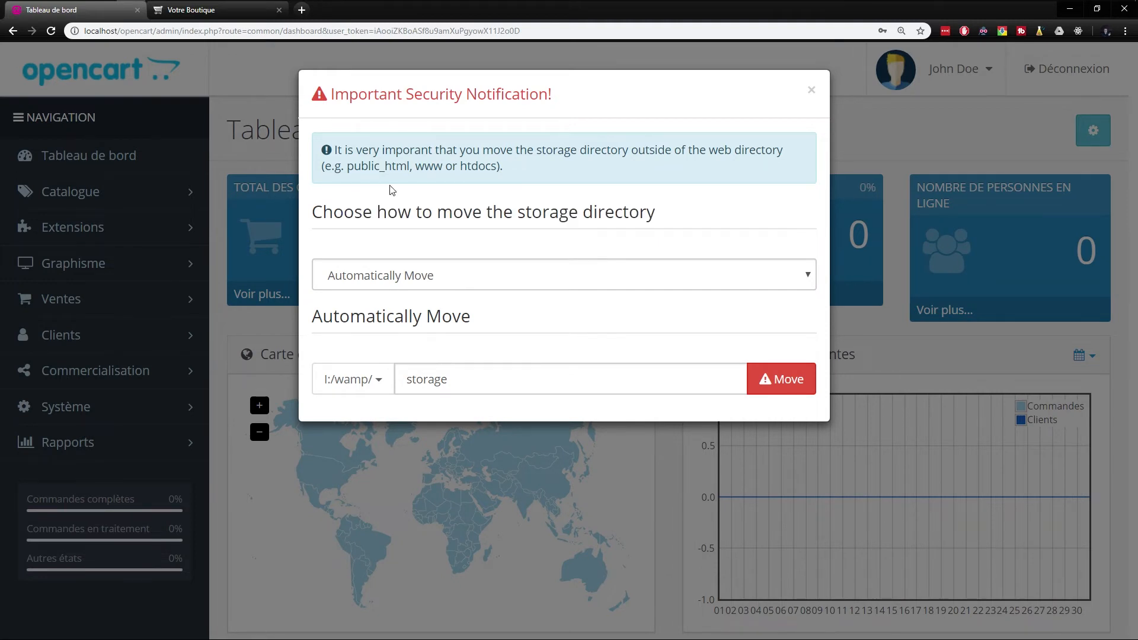
pyautogui.moveTo(518, 371); pyautogui.dragTo(374, 381)
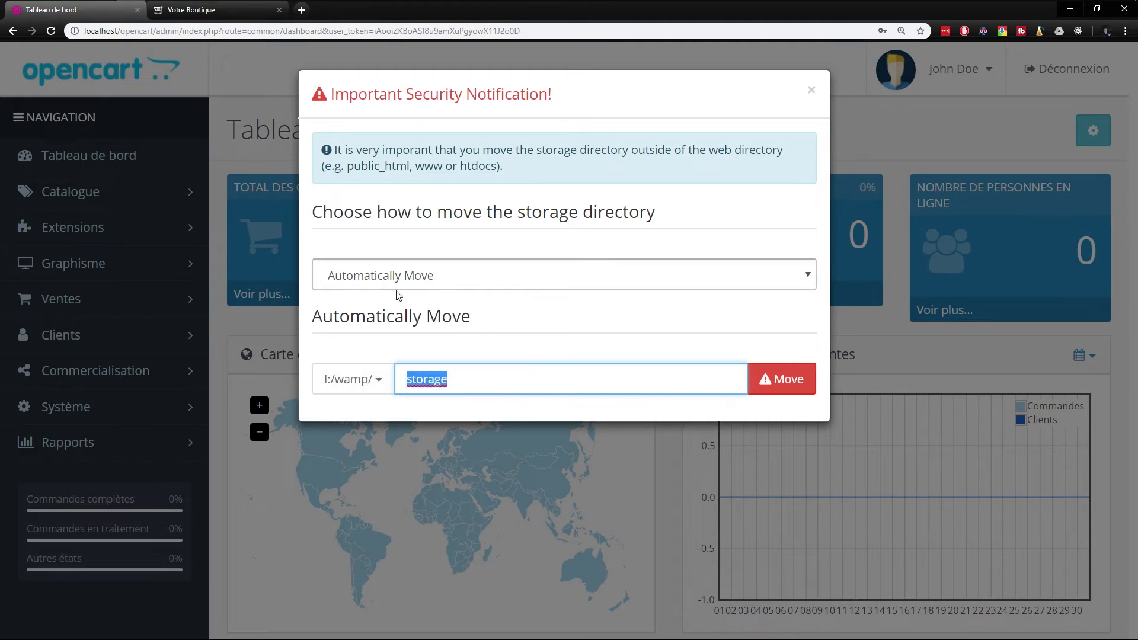
pyautogui.hotkey('alt', 'Tab')
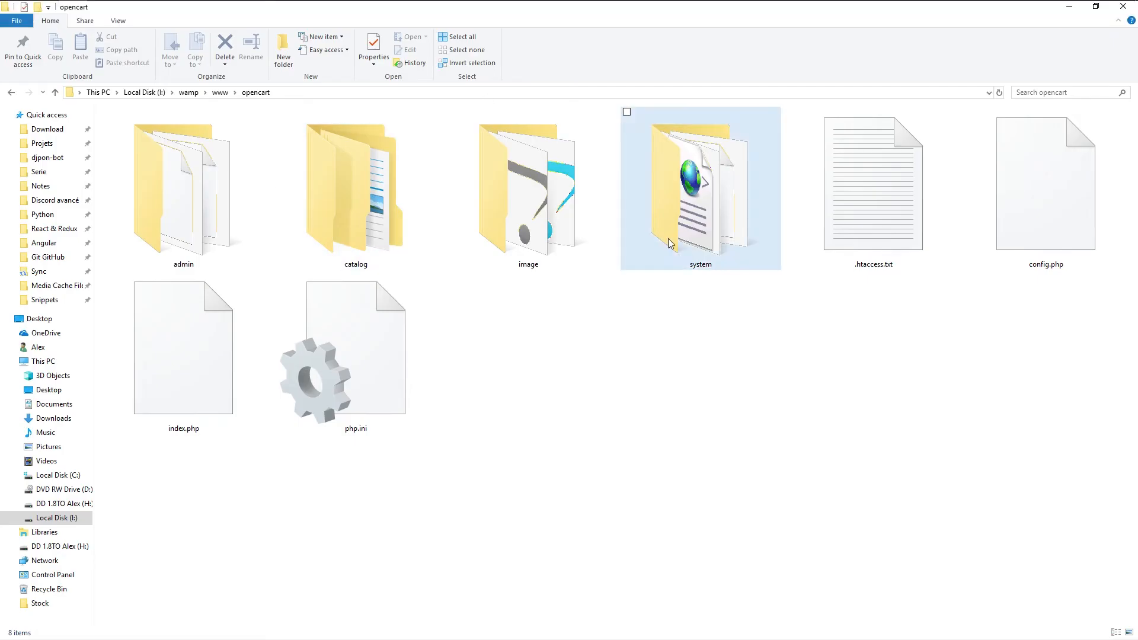
# Look through opencart's admin and system folders and locate the storage folder
pyautogui.doubleClick(225, 189)
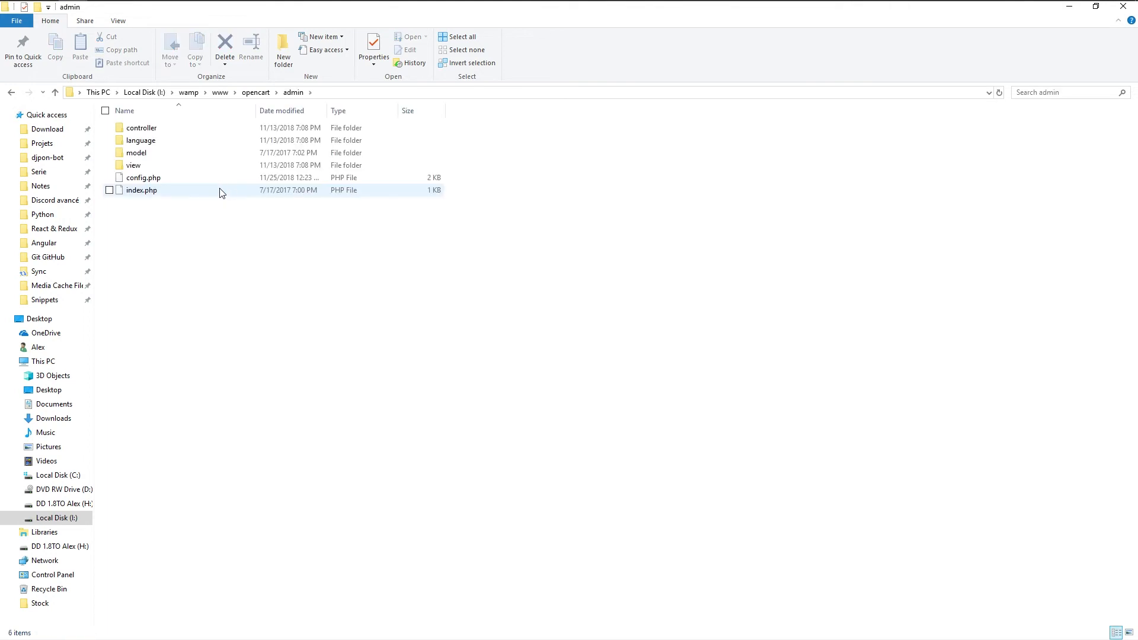
pyautogui.hotkey('alt', 'Left')
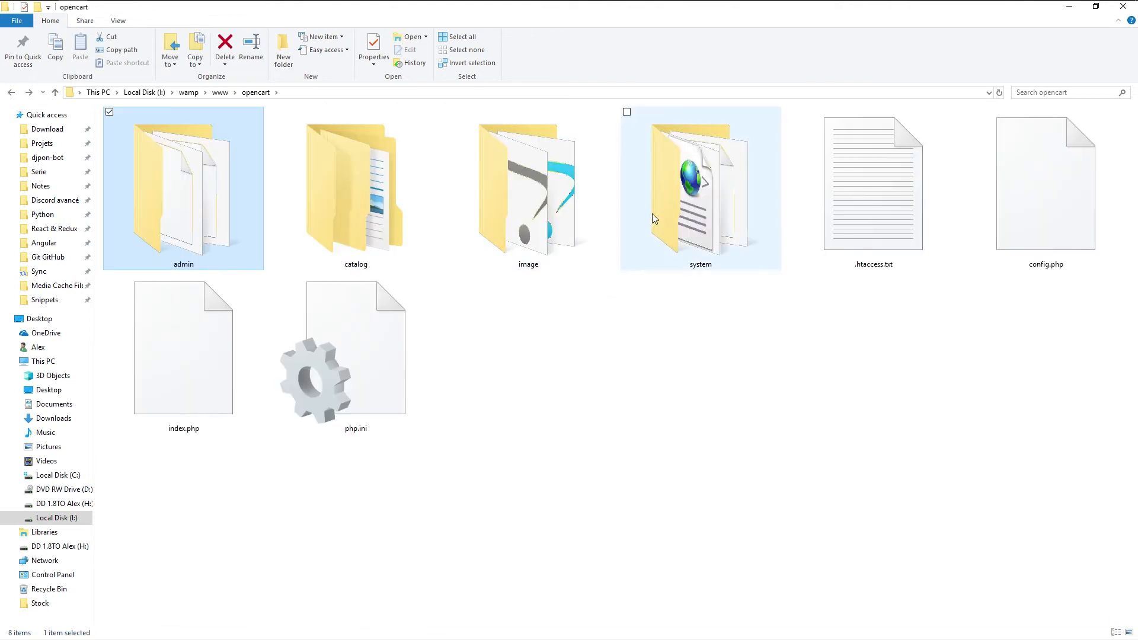
pyautogui.doubleClick(652, 214)
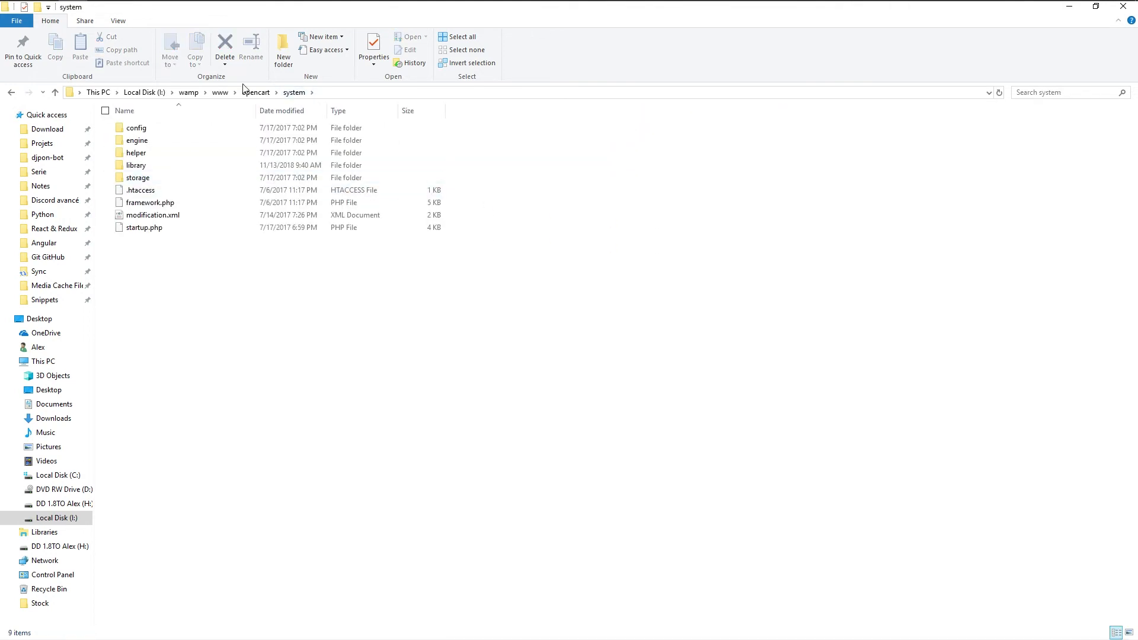
pyautogui.click(140, 182)
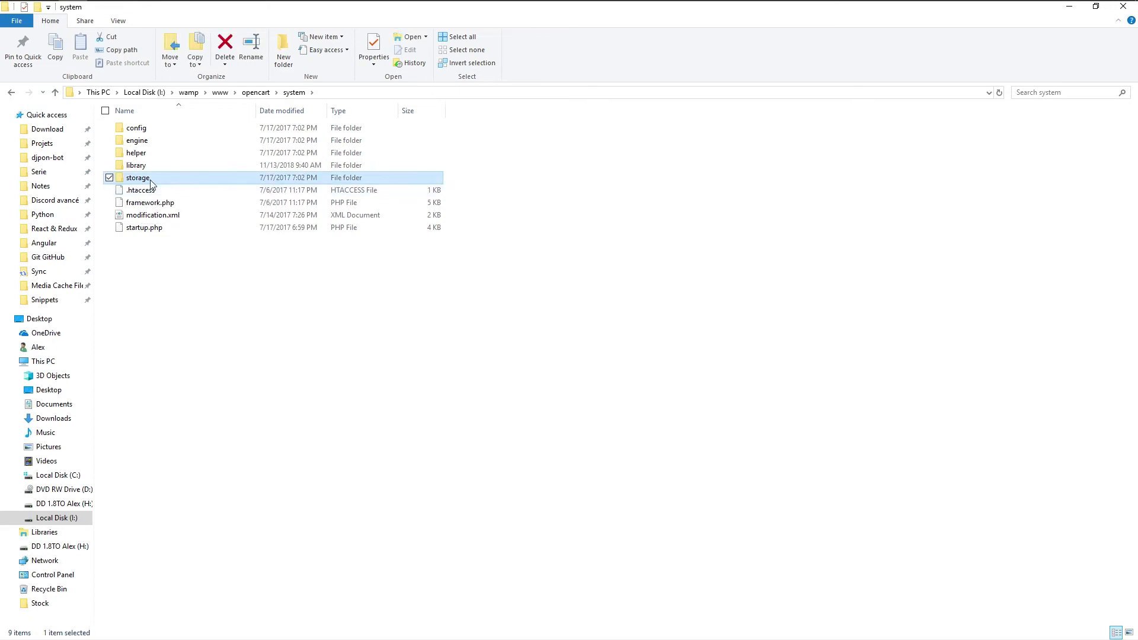
# Navigate up through www to the wamp folder, then return to OpenCart's security notice
pyautogui.click(219, 93)
pyautogui.click(189, 93)
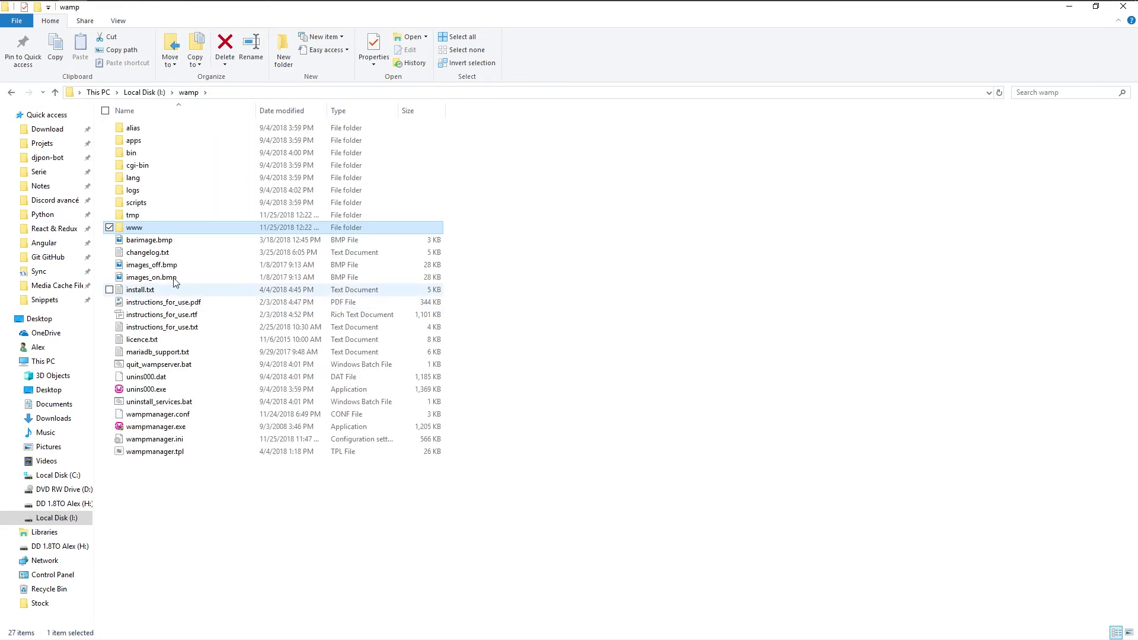
pyautogui.click(131, 11)
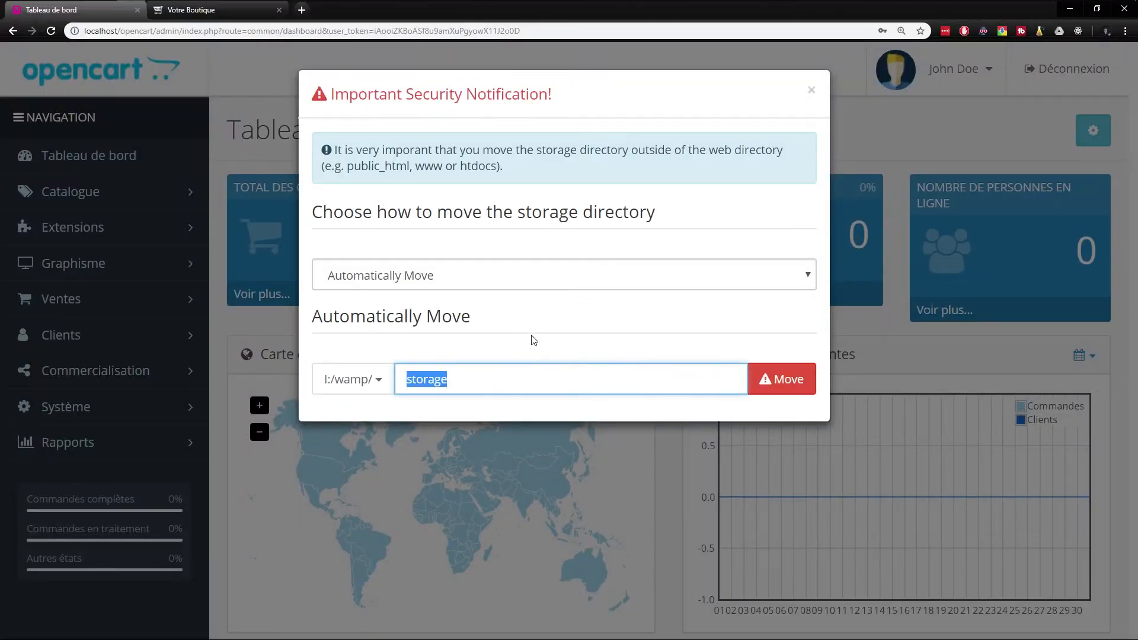
# Move the storage directory to I:/wamp/storage and get the storage-folder success message
pyautogui.click(773, 379)
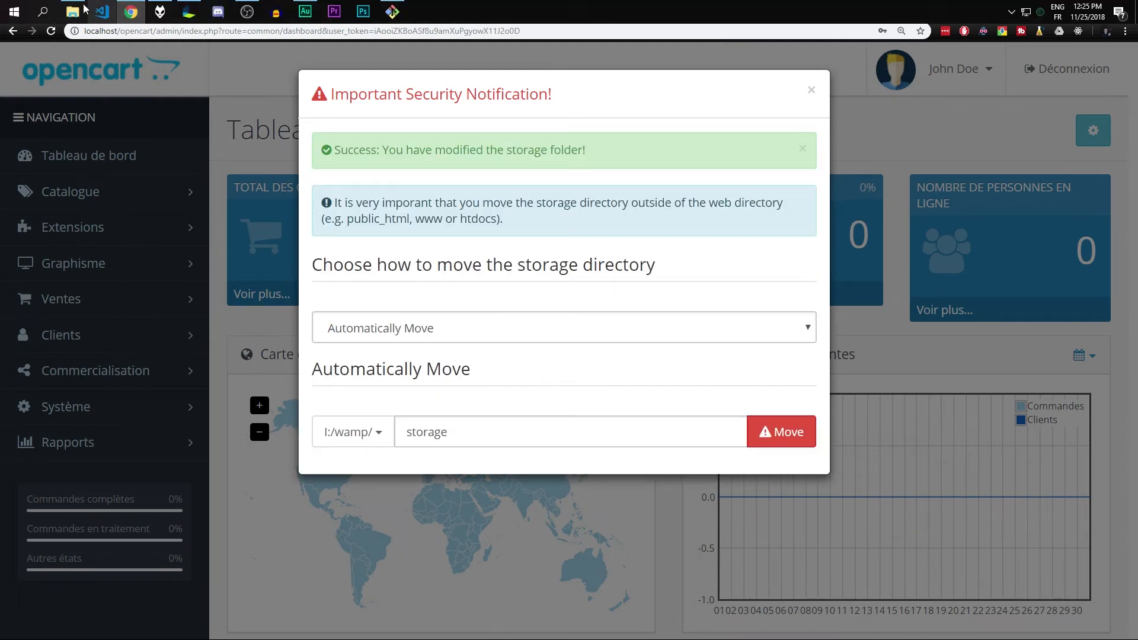
pyautogui.click(84, 9)
# Confirm storage now sits in wamp, then browse into www > opencart
pyautogui.click(144, 217)
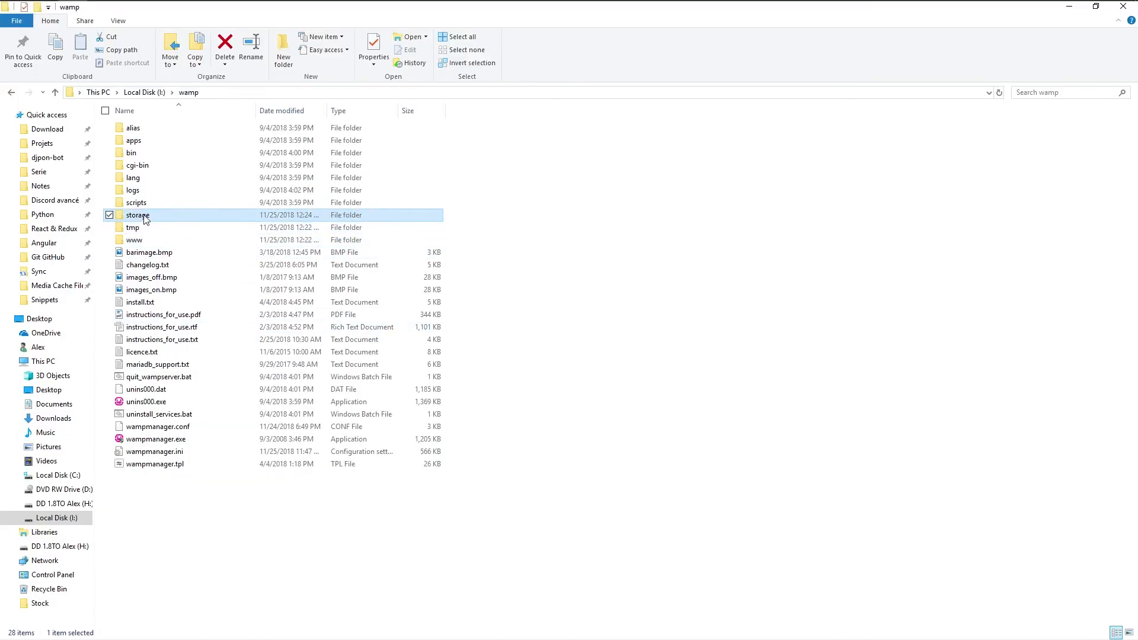
pyautogui.doubleClick(135, 240)
pyautogui.click(523, 224)
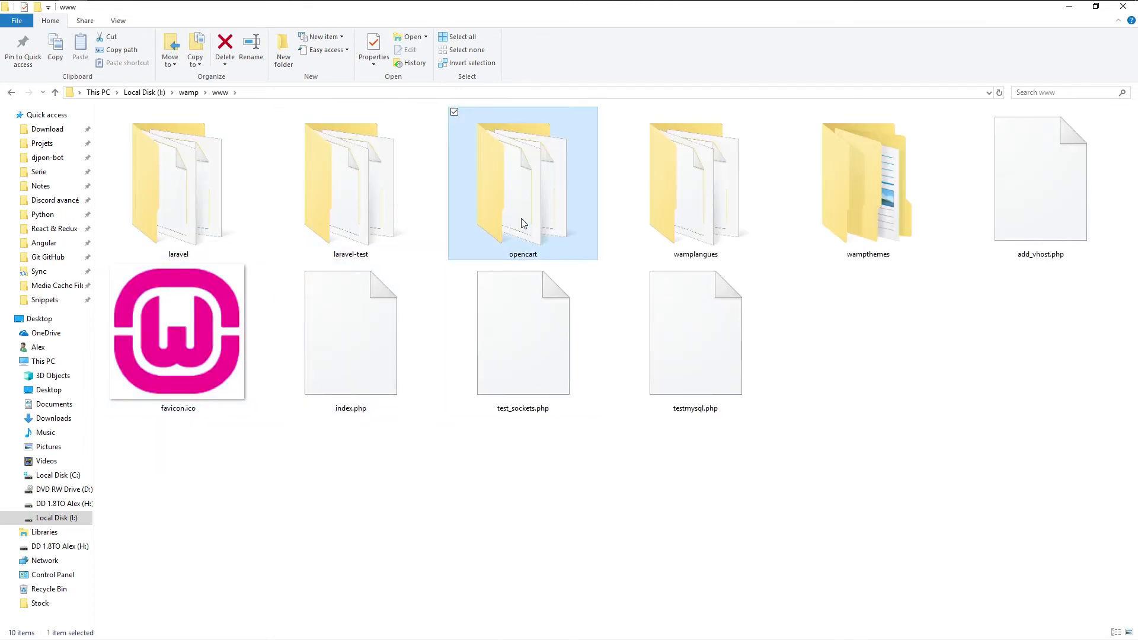
pyautogui.doubleClick(523, 223)
pyautogui.moveTo(714, 400); pyautogui.dragTo(182, 107)
pyautogui.click(528, 355)
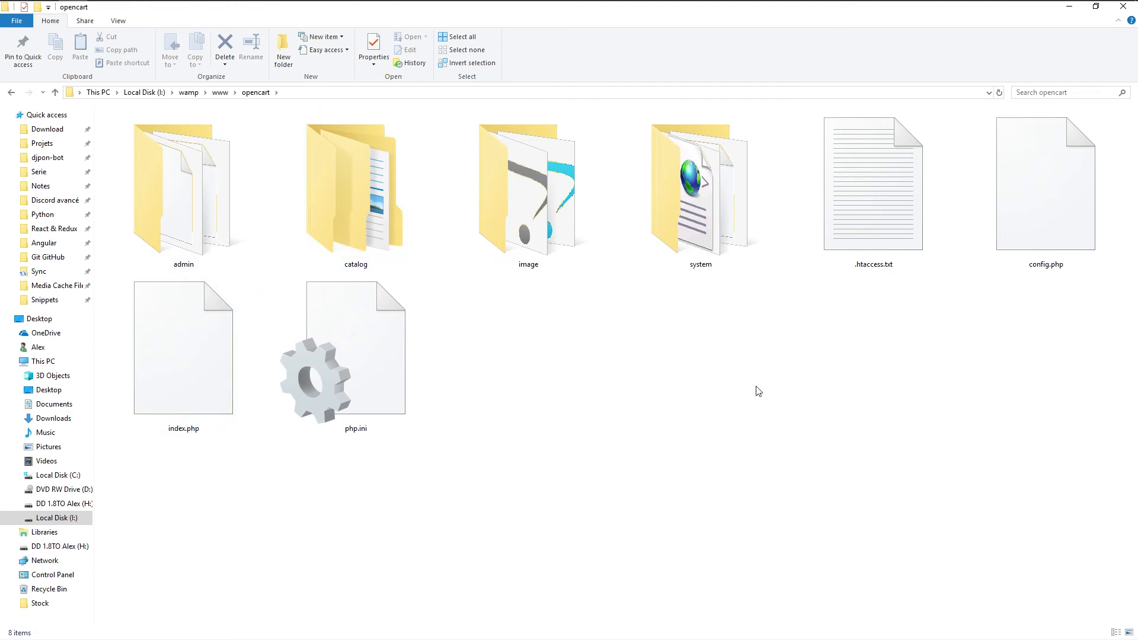
# Check that root config.php points DIR_STORAGE to I:/wamp/storage/ in Notepad++, then select admin's config.php
pyautogui.rightClick(1043, 187)
pyautogui.click(1004, 226)
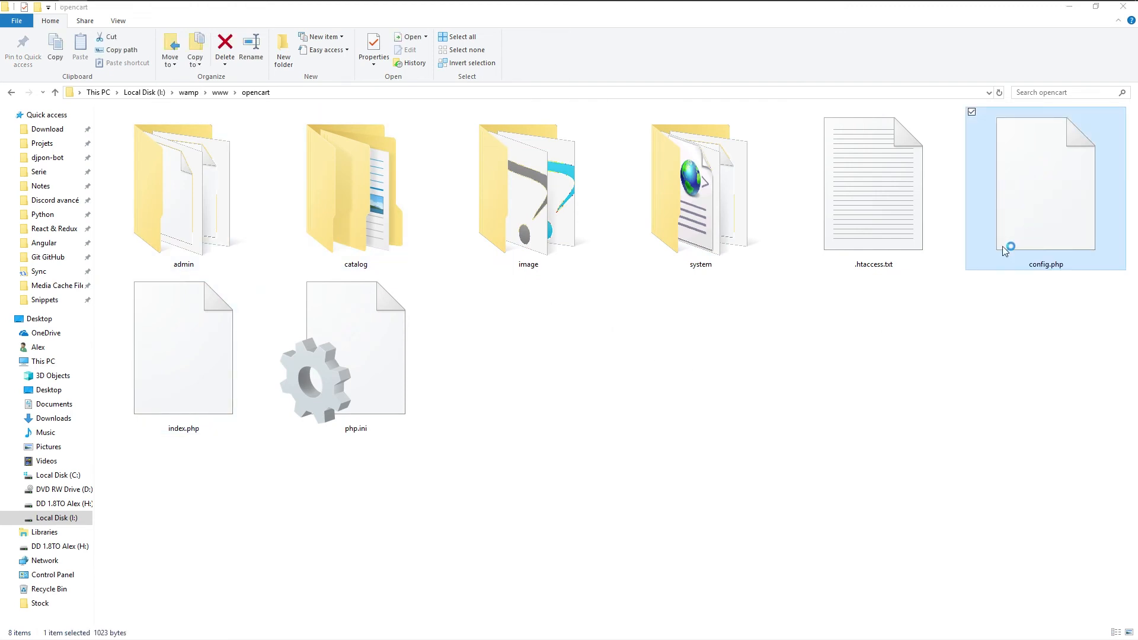
pyautogui.moveTo(398, 247); pyautogui.dragTo(49, 249)
pyautogui.click(1122, 7)
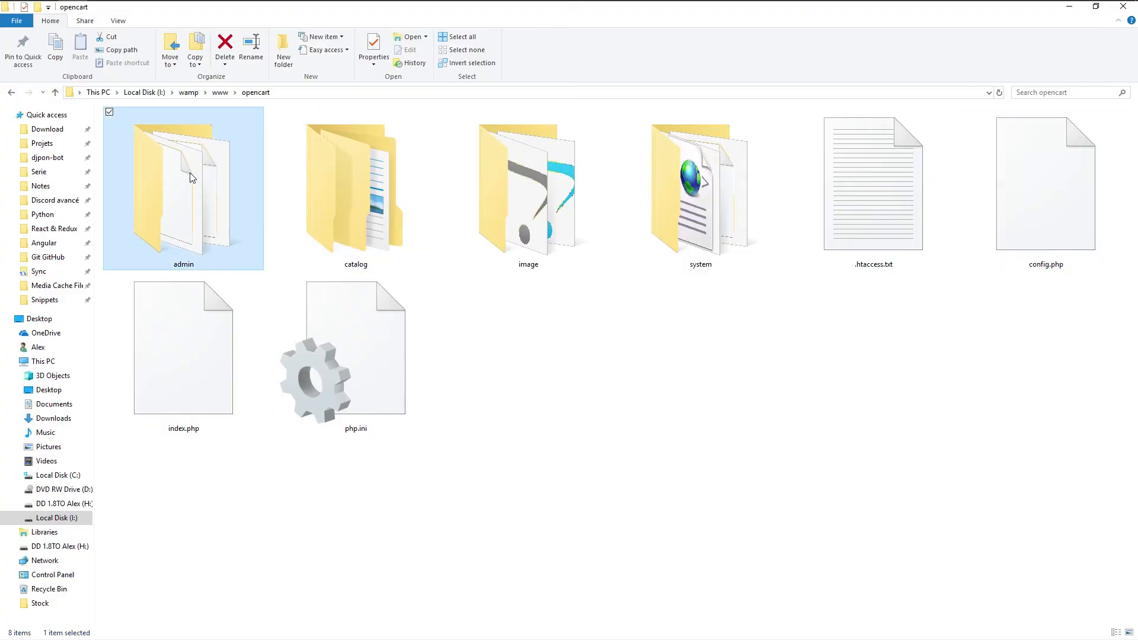
pyautogui.doubleClick(180, 189)
pyautogui.click(152, 181)
# Verify admin config.php sets DIR_STORAGE to I:/wamp/storage/, then return to the OpenCart dashboard
pyautogui.rightClick(152, 180)
pyautogui.click(195, 216)
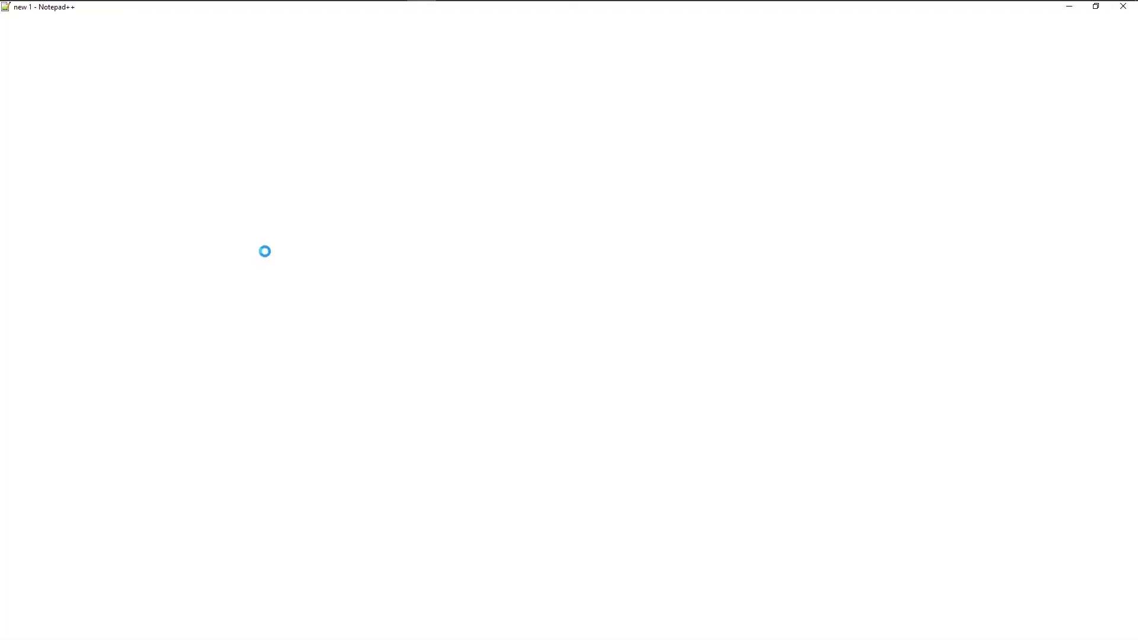
pyautogui.moveTo(281, 281); pyautogui.dragTo(49, 281)
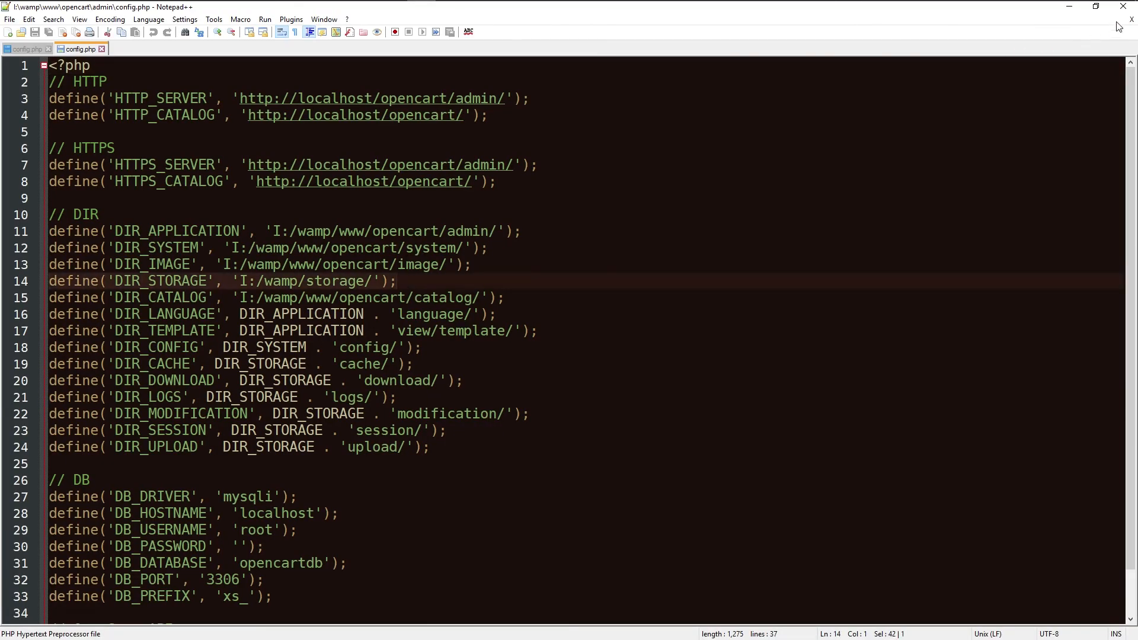
pyautogui.click(1122, 7)
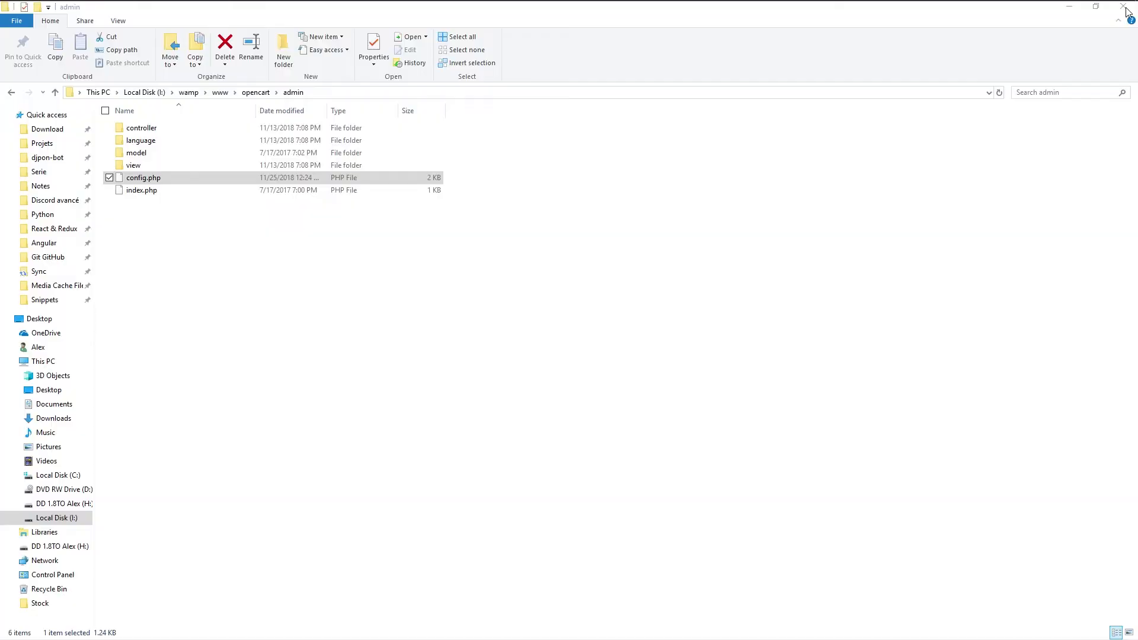
pyautogui.click(570, 349)
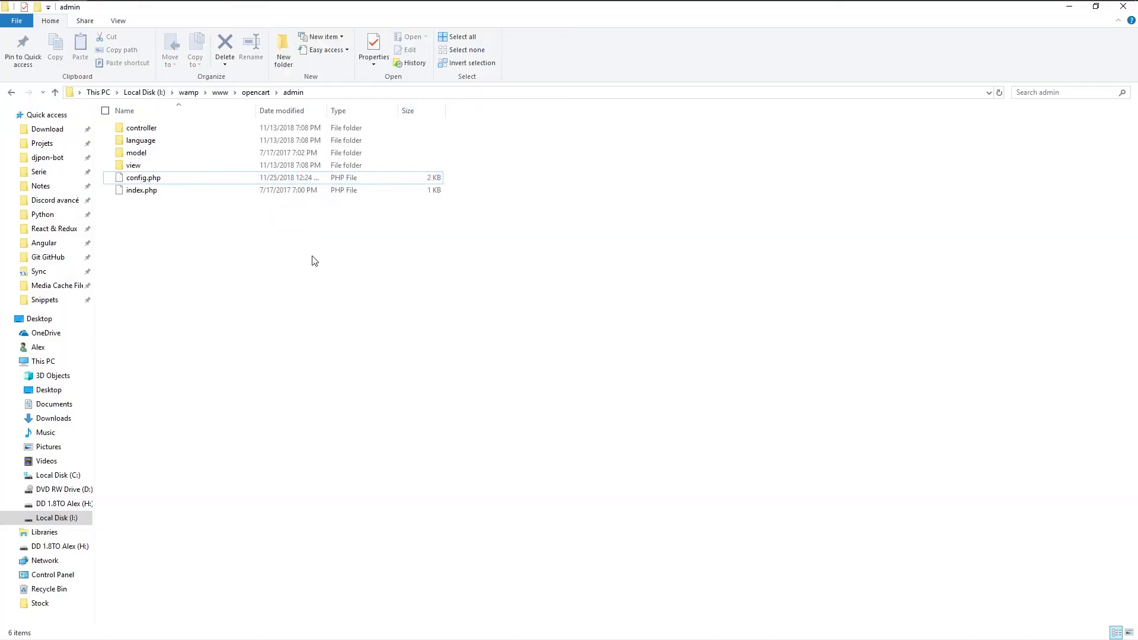
pyautogui.moveTo(131, 12)
pyautogui.click(121, 74)
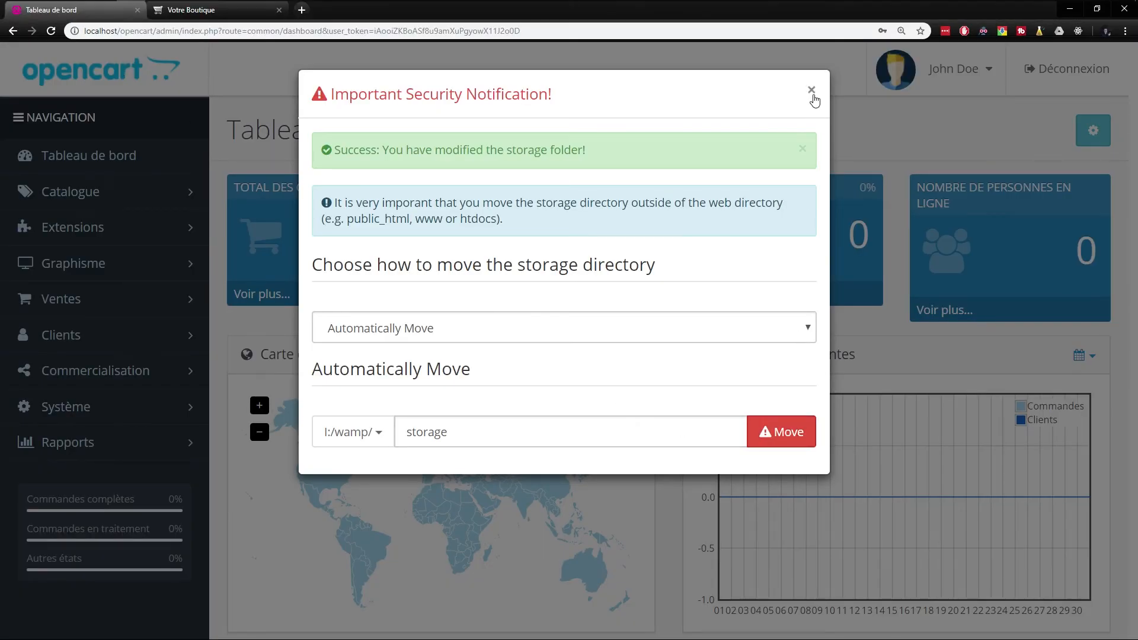
# Close the security notice and reset the dashboard zoom to 100%
pyautogui.click(813, 94)
pyautogui.scroll(-3, 401, 350)
pyautogui.scroll(3, 276, 232)
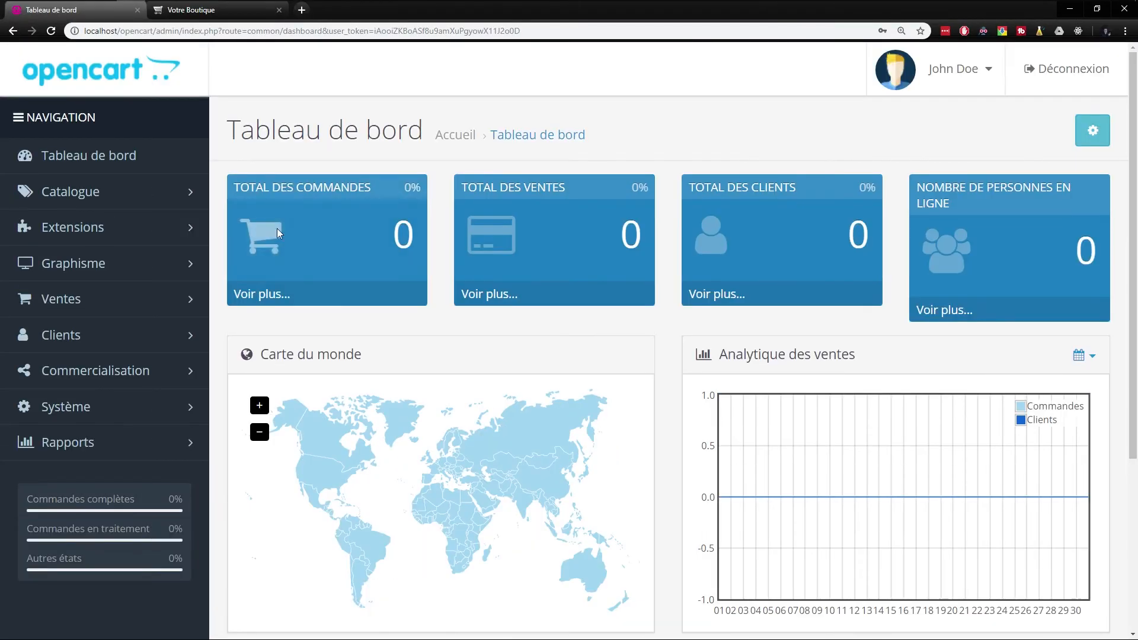
pyautogui.hotkey('ctrl', '-')
pyautogui.click(870, 54)
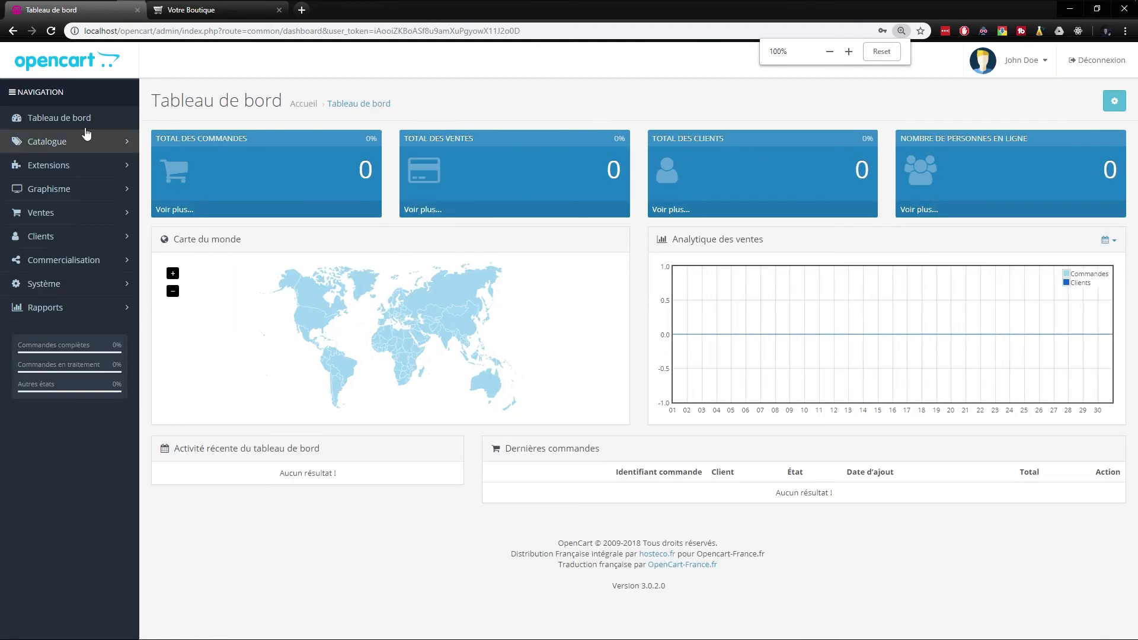
pyautogui.hotkey('ctrl', '+')
# Expand and collapse the Catalogue menu, then view the Votre Boutique storefront
pyautogui.click(68, 156)
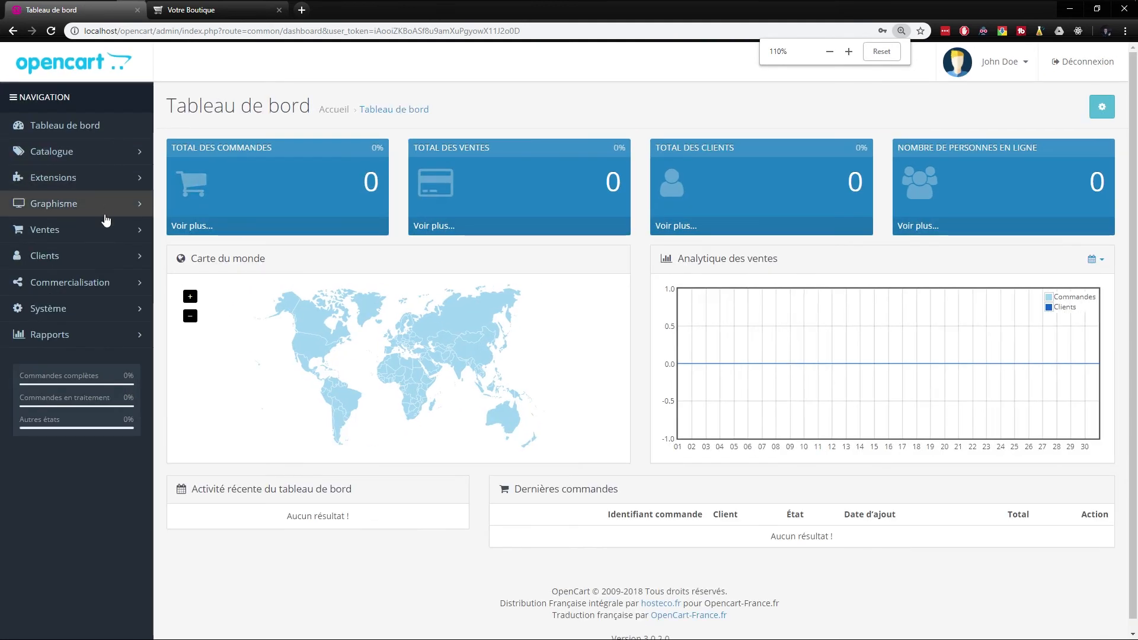
pyautogui.click(71, 155)
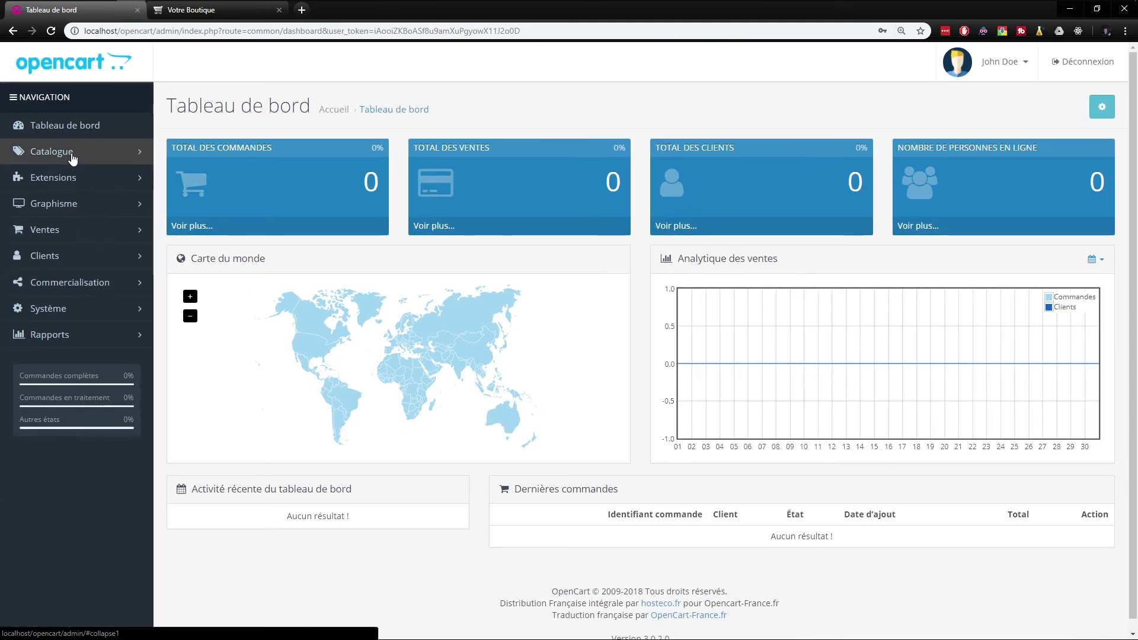
pyautogui.click(189, 10)
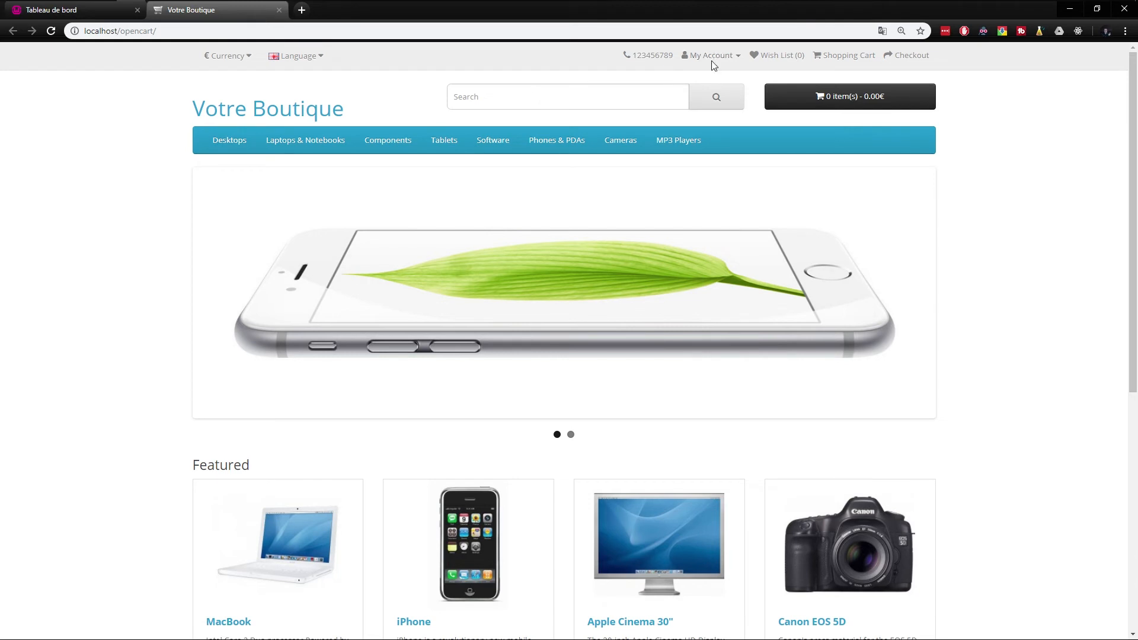
# Switch the storefront language to Français
pyautogui.click(305, 55)
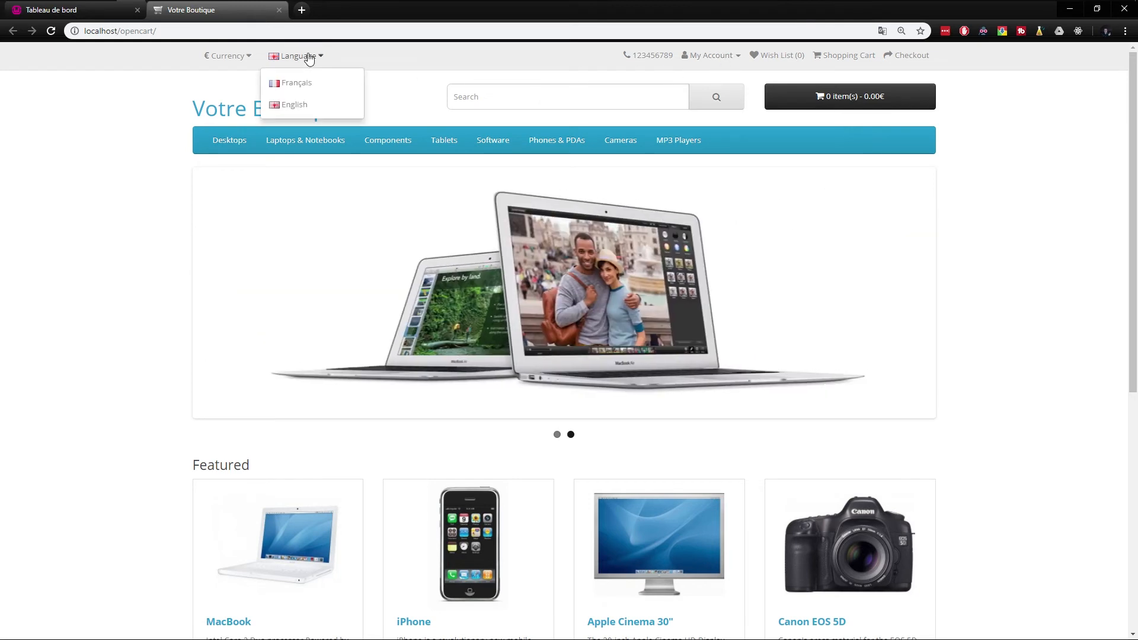
pyautogui.click(309, 88)
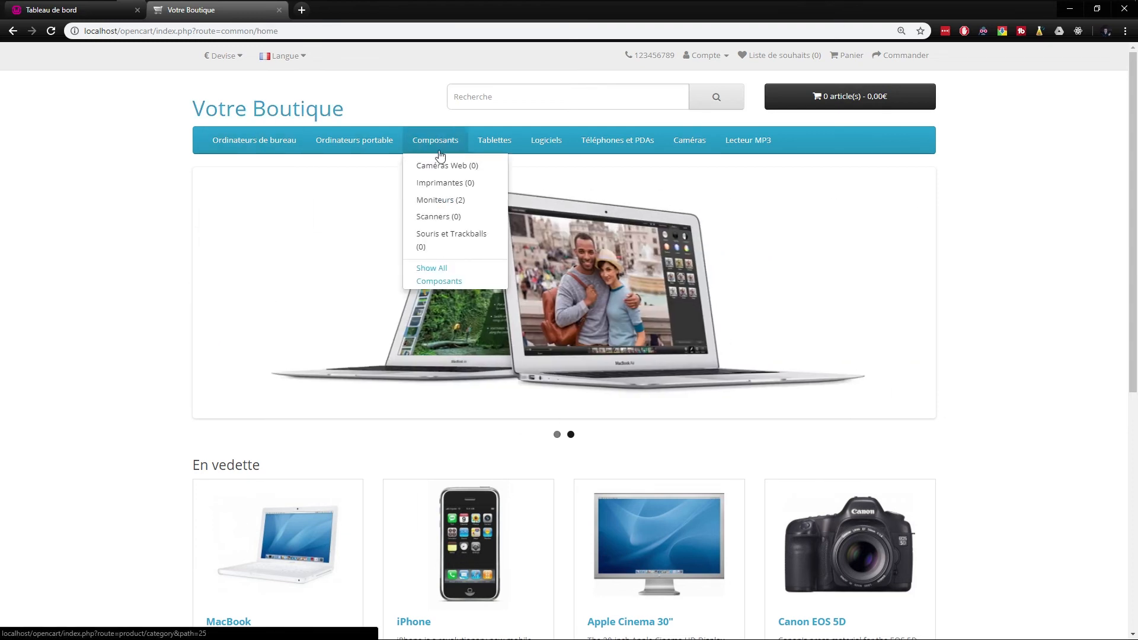
pyautogui.scroll(-2, 199, 470)
pyautogui.scroll(2, 716, 301)
# View the customer login page, return to the storefront home, and close the admin dashboard tab
pyautogui.click(688, 56)
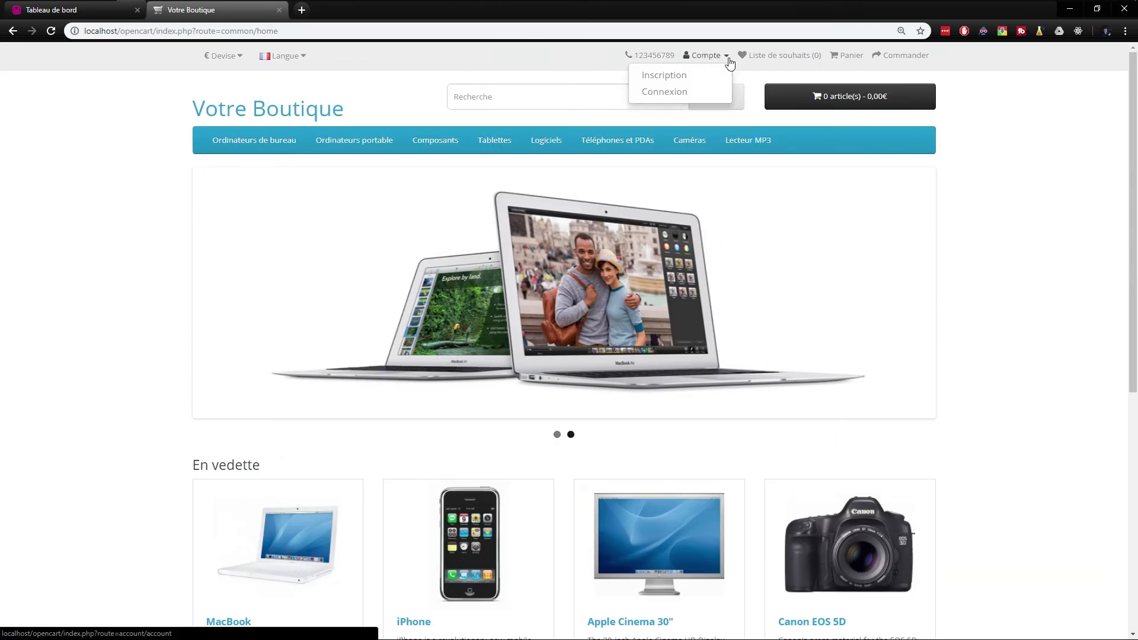
pyautogui.click(815, 56)
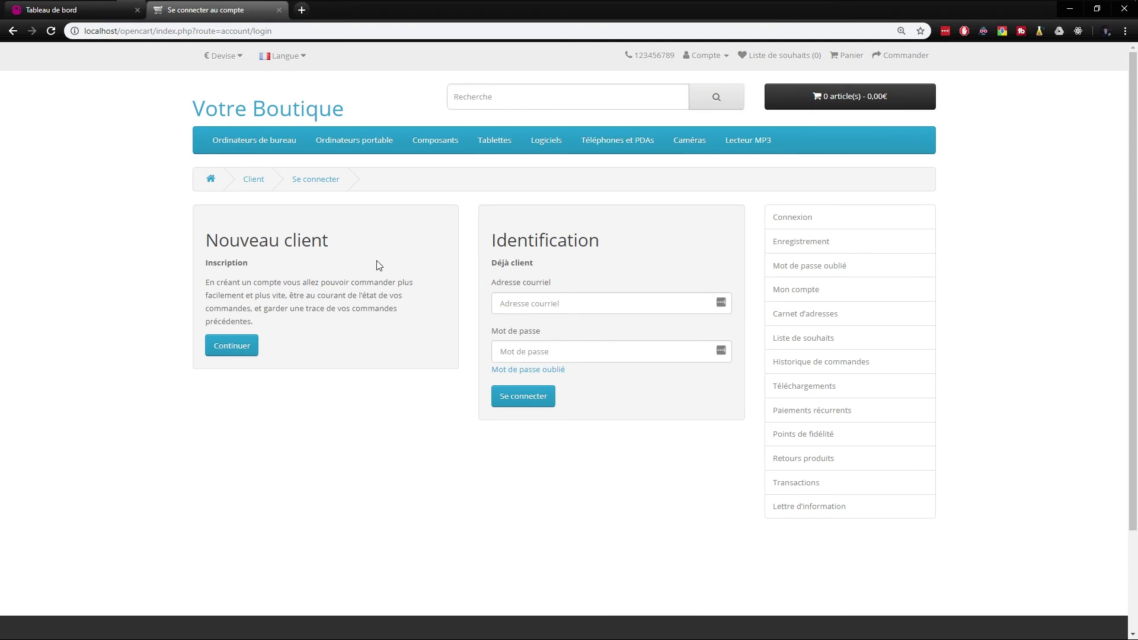
pyautogui.click(225, 110)
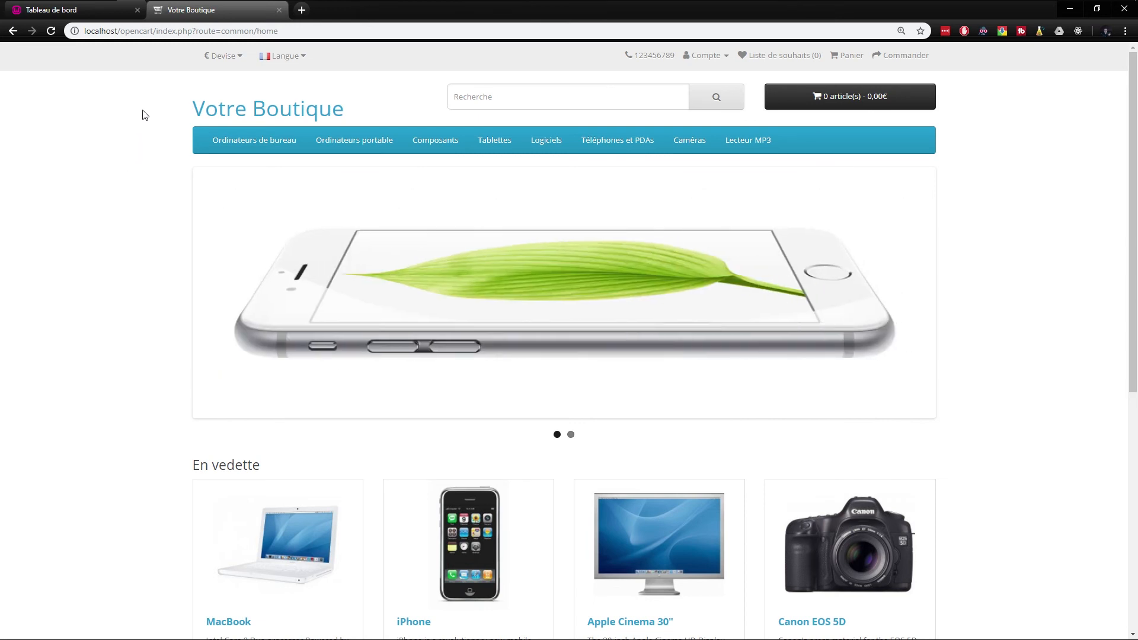
pyautogui.middleClick(81, 10)
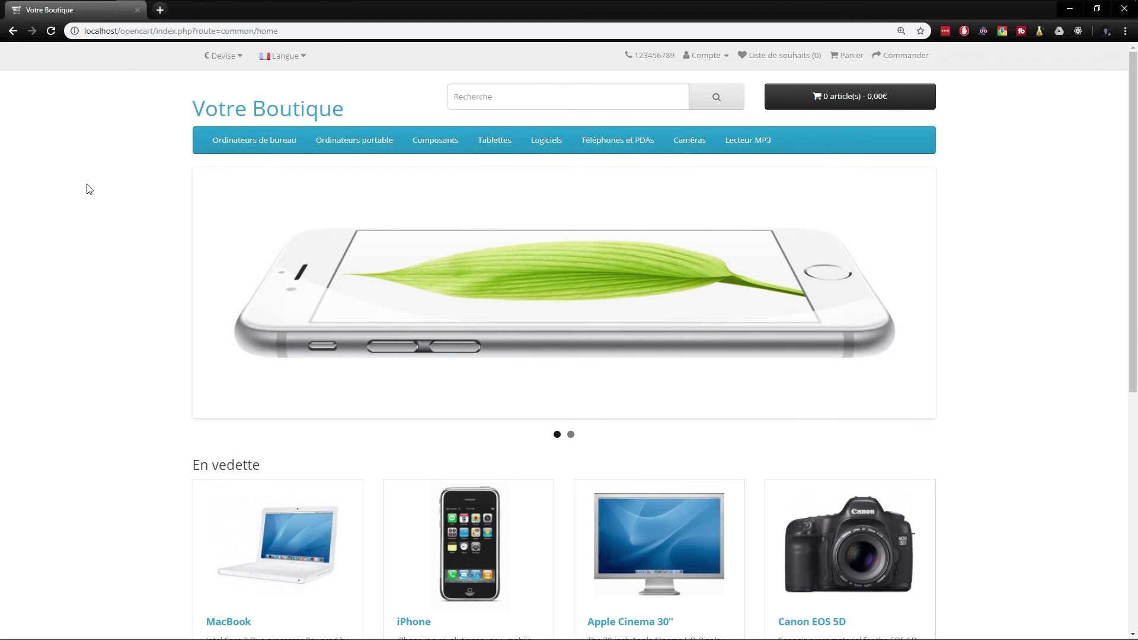